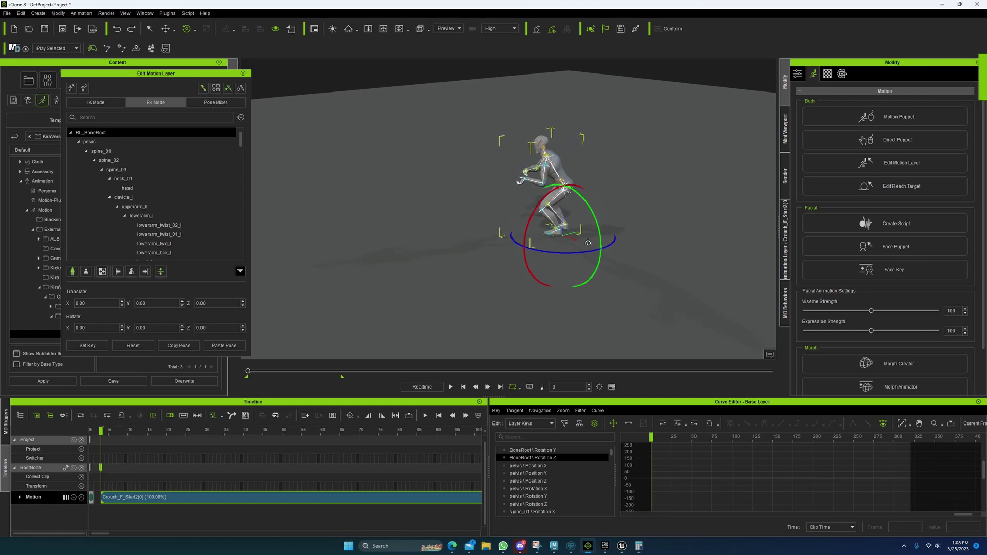
# Show the root bone's move gizmo and scrub through the Crouch_F_Start2 motion to examine its forward travel, returning to the start frame
pyautogui.scroll(3, 584, 245)
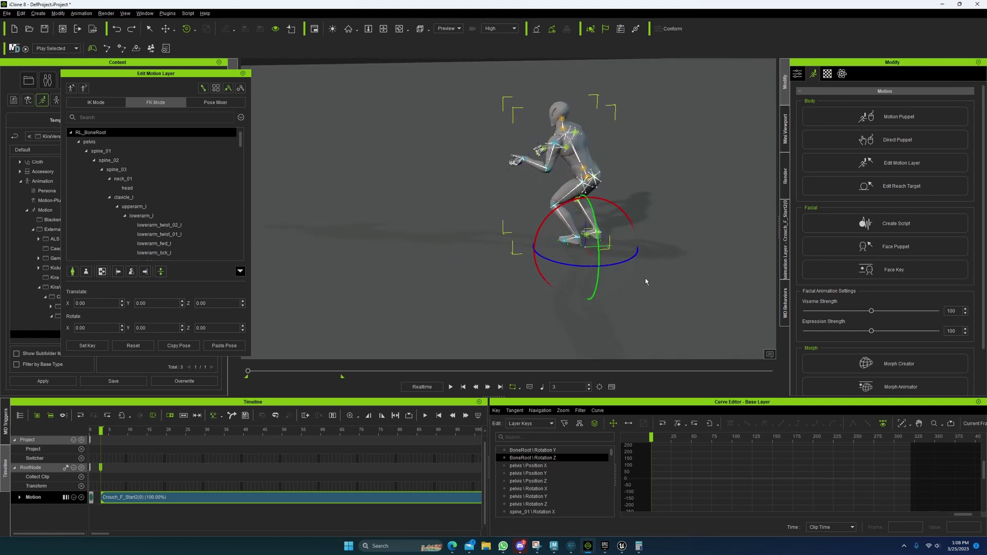
pyautogui.moveTo(645, 281); pyautogui.dragTo(640, 199, button='right')
pyautogui.press('w')
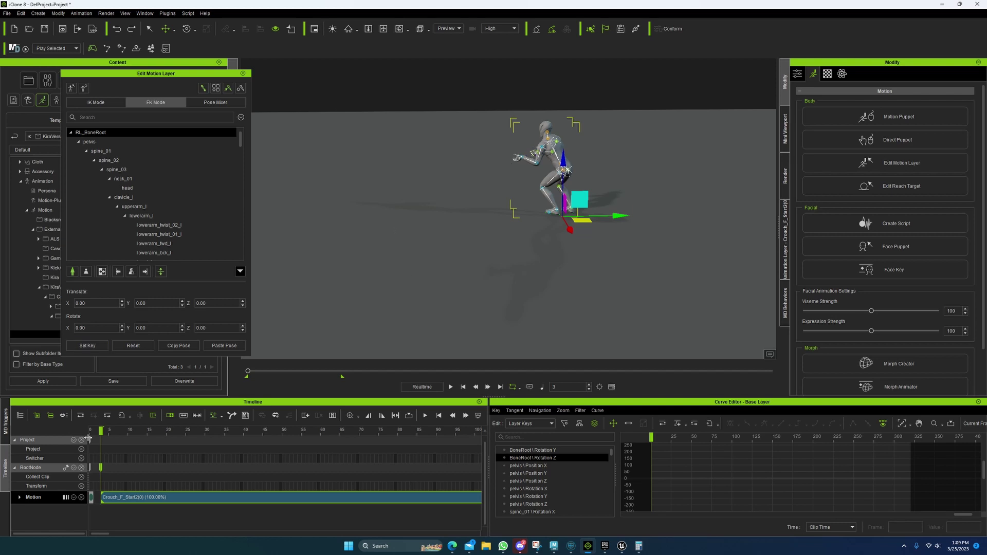
pyautogui.moveTo(106, 433); pyautogui.dragTo(472, 449)
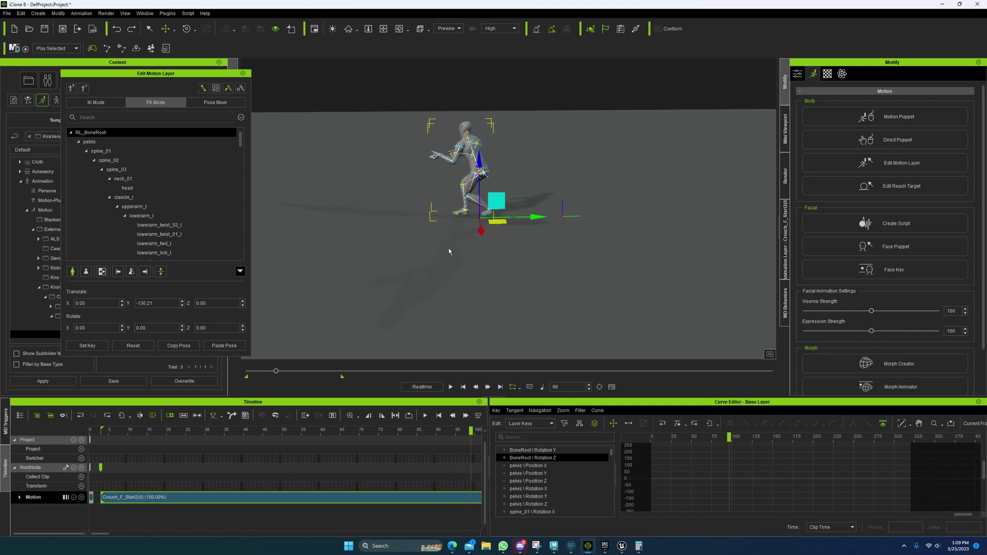
pyautogui.moveTo(449, 251); pyautogui.dragTo(432, 235, button='middle')
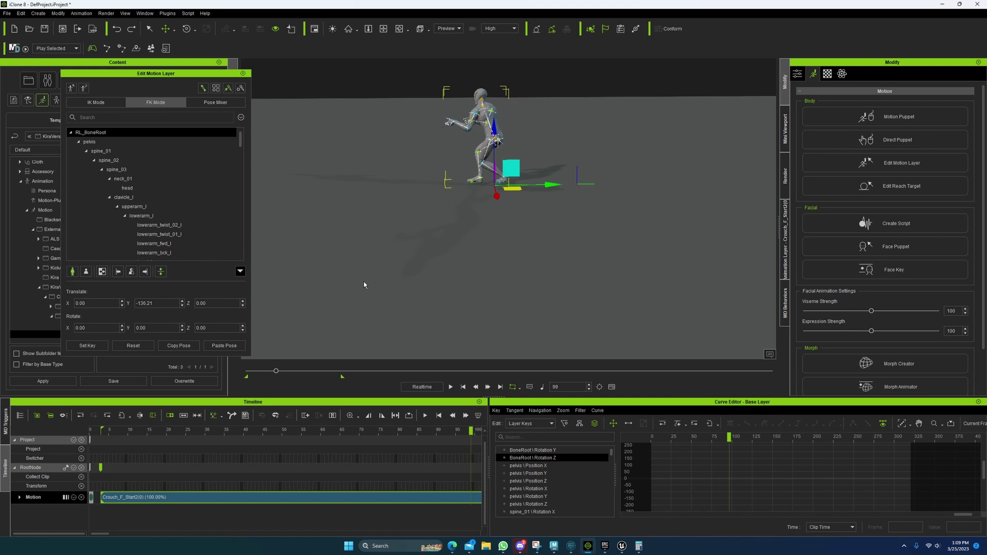
pyautogui.moveTo(499, 261); pyautogui.dragTo(483, 286, button='middle')
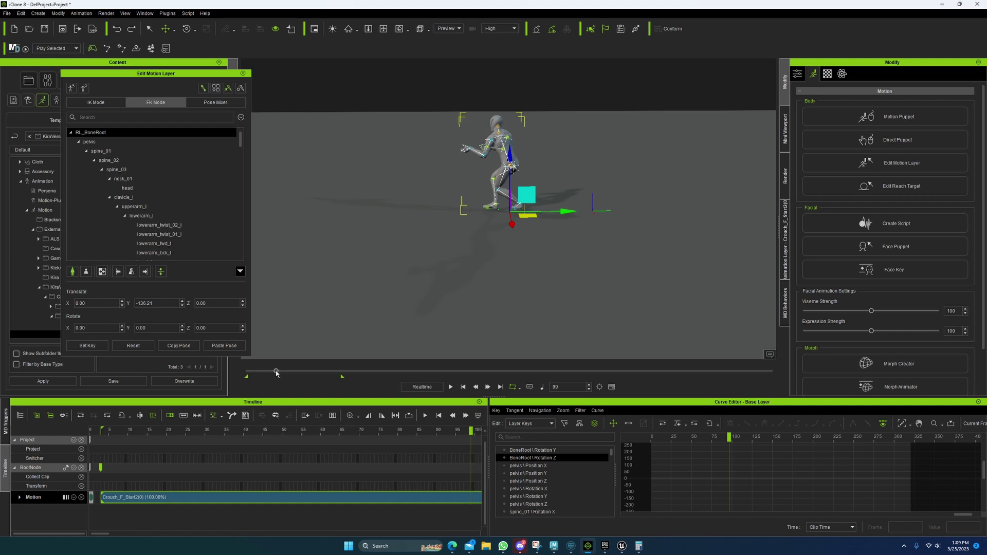
pyautogui.moveTo(276, 374); pyautogui.dragTo(316, 371)
pyautogui.moveTo(328, 303); pyautogui.dragTo(407, 298, button='middle')
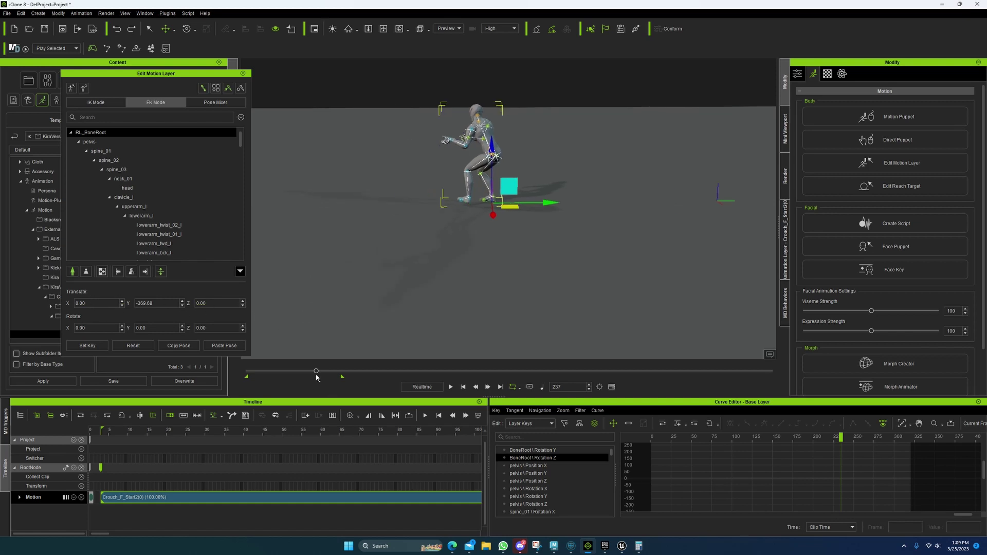
pyautogui.moveTo(316, 371); pyautogui.dragTo(295, 372)
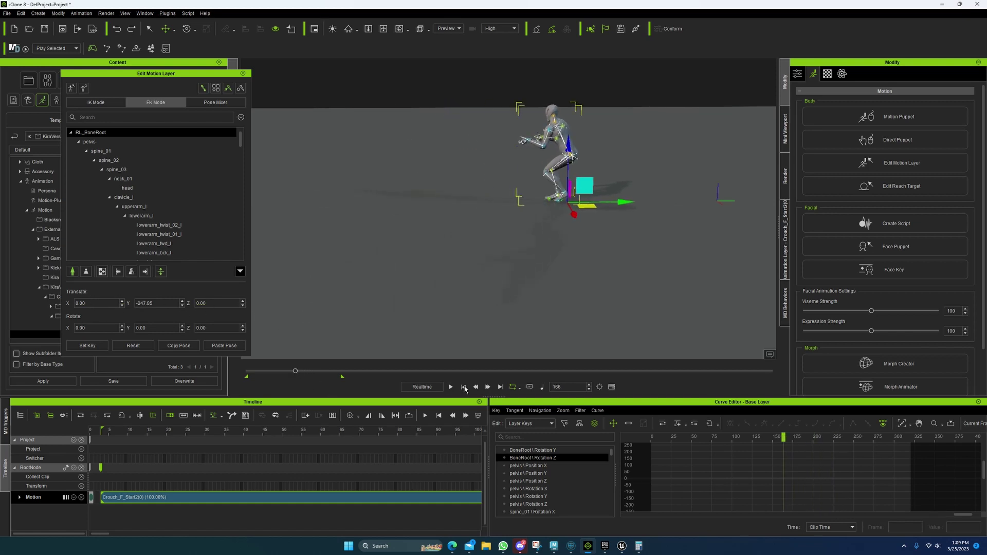
pyautogui.click(463, 387)
# Examine the root bone's placement between the character's feet at the start frame from several angles
pyautogui.moveTo(479, 286); pyautogui.dragTo(590, 256, button='right')
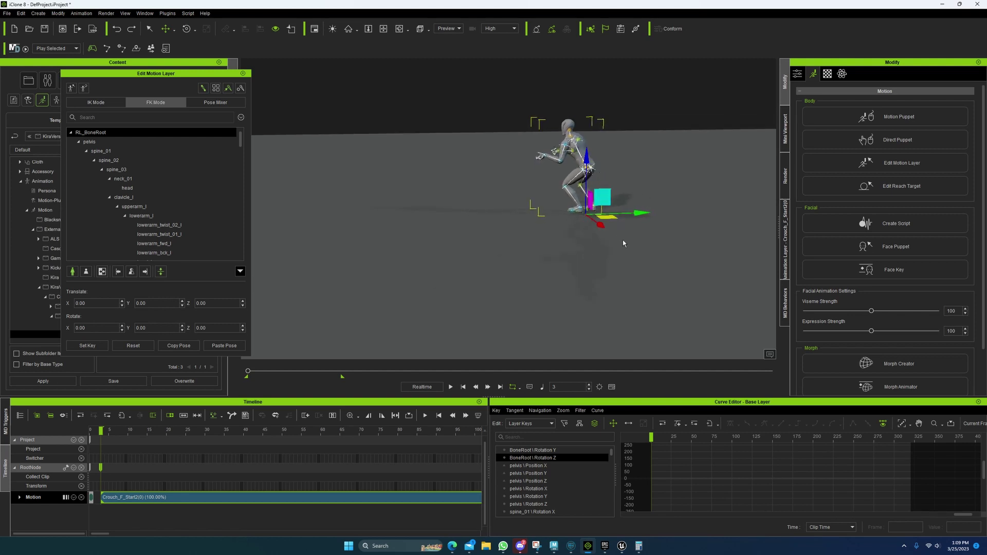
pyautogui.moveTo(622, 240); pyautogui.dragTo(611, 196, button='right')
pyautogui.scroll(5, 611, 196)
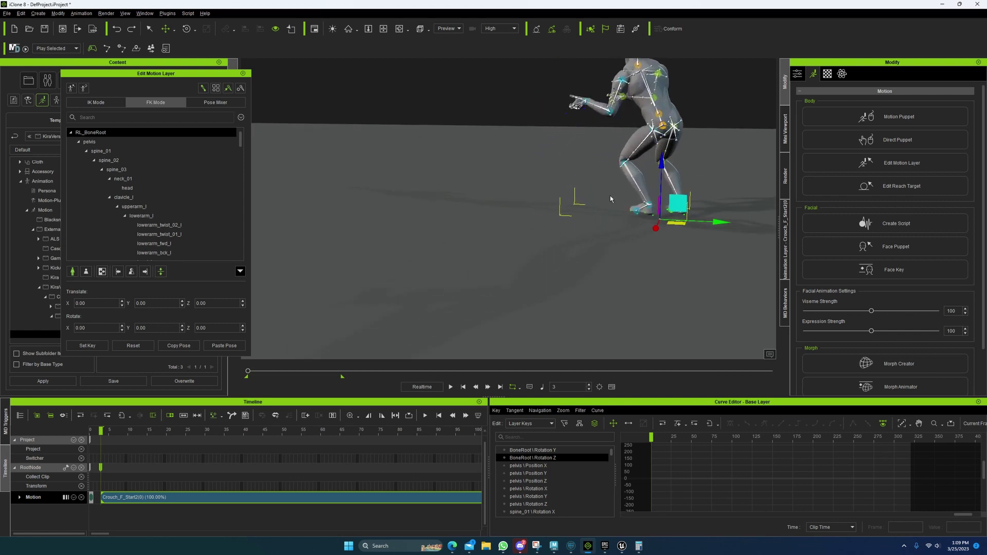
pyautogui.moveTo(611, 199); pyautogui.dragTo(510, 251, button='middle')
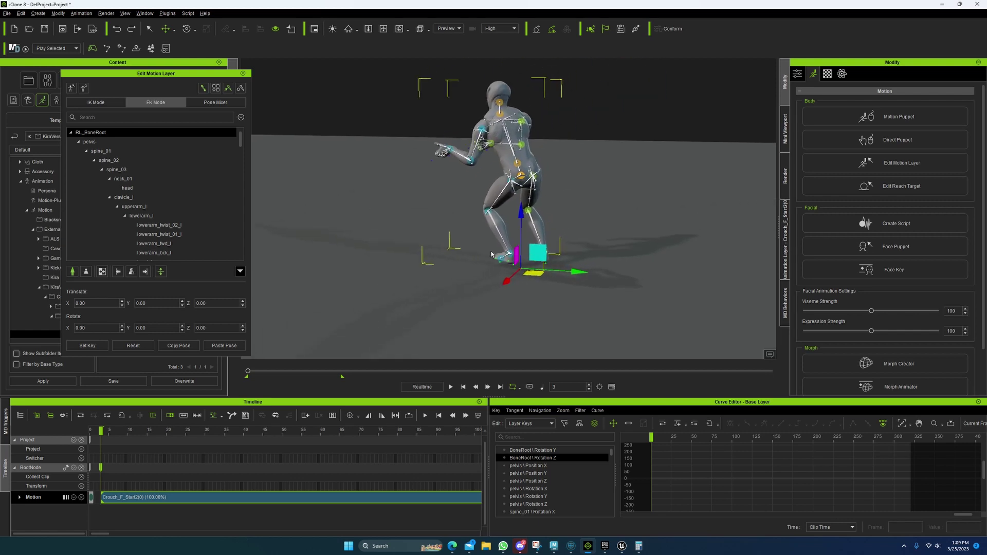
pyautogui.moveTo(491, 252); pyautogui.dragTo(517, 226, button='right')
pyautogui.scroll(4, 517, 226)
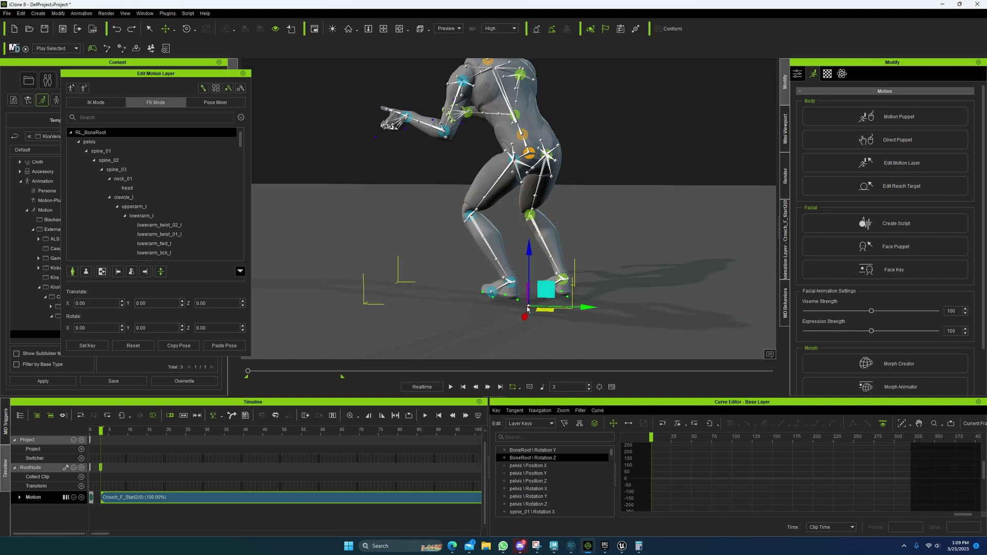
pyautogui.moveTo(466, 316); pyautogui.dragTo(502, 296, button='middle')
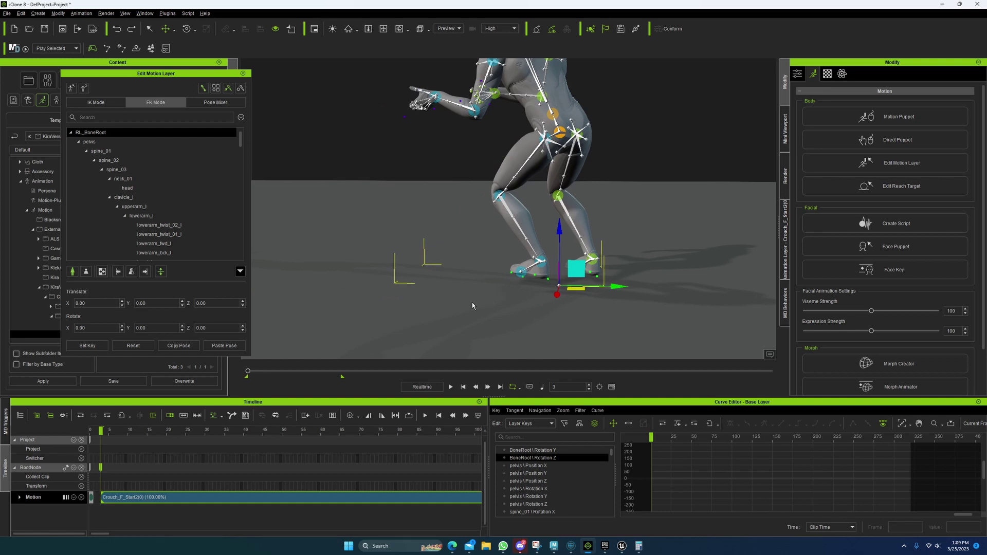
pyautogui.moveTo(472, 306); pyautogui.dragTo(521, 306, button='right')
pyautogui.scroll(-4, 535, 281)
pyautogui.scroll(-1, 529, 280)
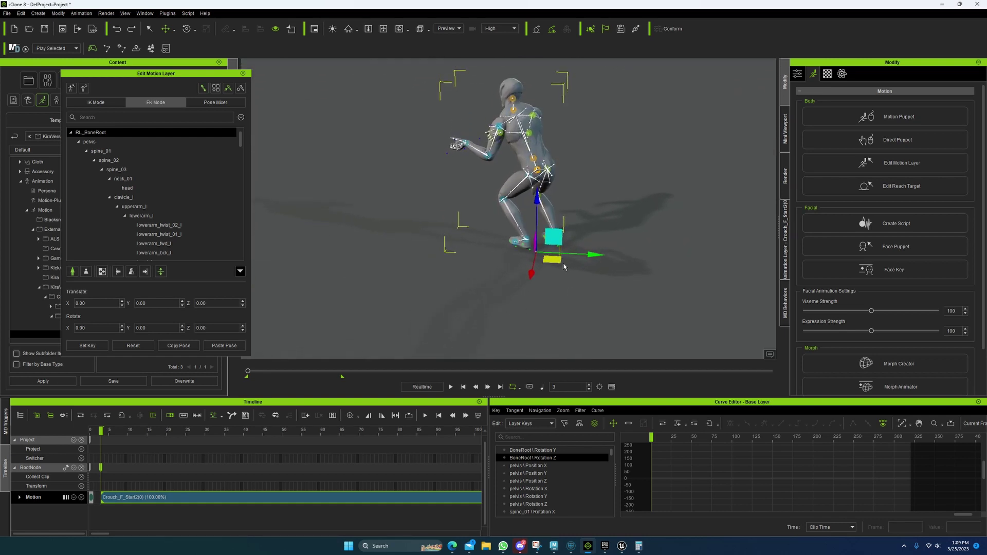
# Check the root bone's X translation value at the start of the motion
pyautogui.doubleClick(76, 303)
pyautogui.click(86, 304)
pyautogui.click(86, 303)
pyautogui.moveTo(444, 302); pyautogui.dragTo(460, 293, button='middle')
pyautogui.moveTo(426, 324); pyautogui.dragTo(452, 319, button='right')
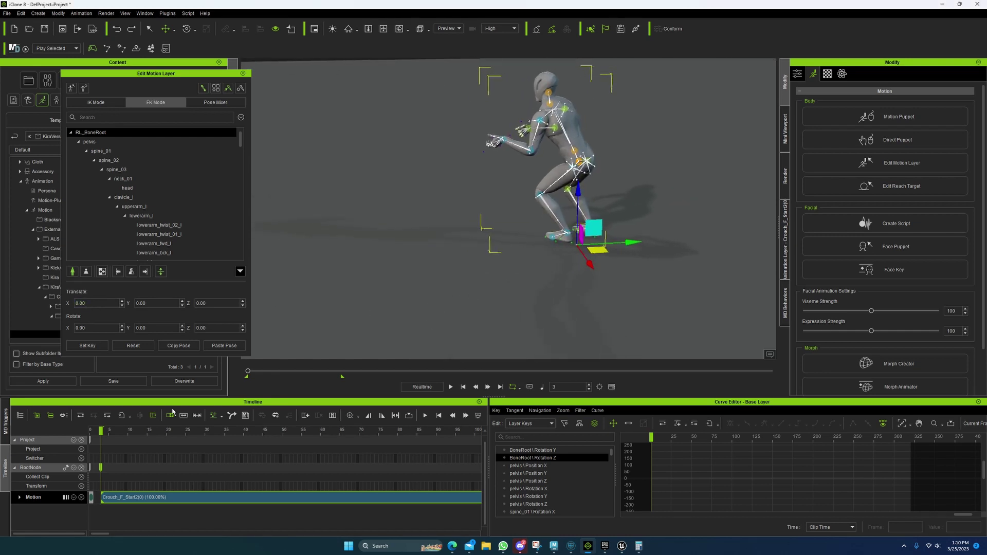
# At frame 80, try shifting the root bone sideways along its X axis, and undo the shift
pyautogui.moveTo(136, 437); pyautogui.dragTo(399, 434)
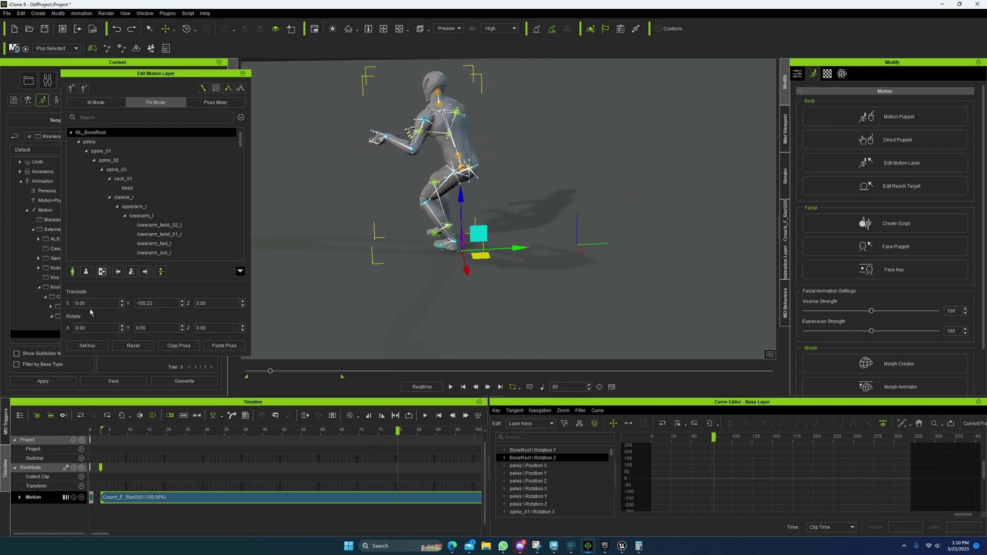
pyautogui.moveTo(478, 291); pyautogui.dragTo(480, 270, button='right')
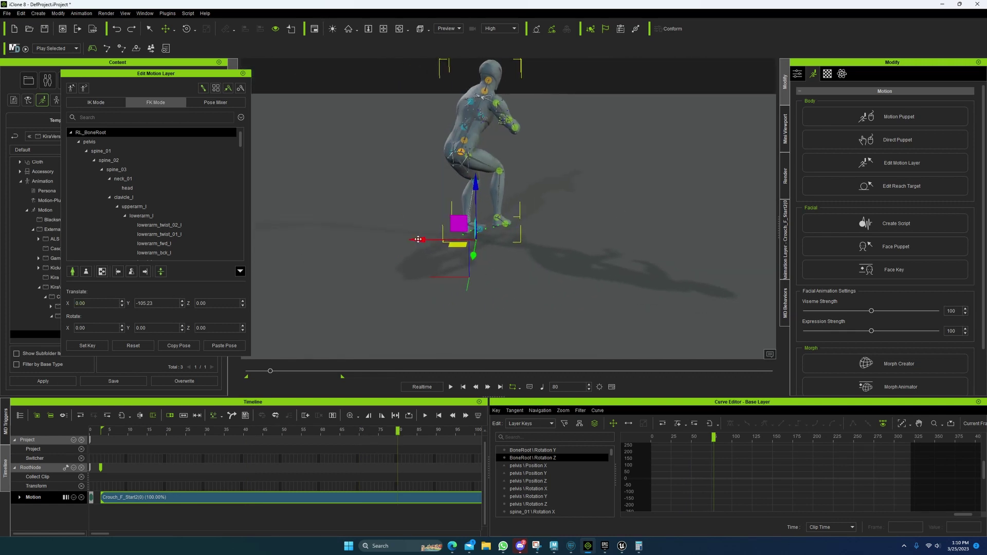
pyautogui.moveTo(418, 240); pyautogui.dragTo(436, 248)
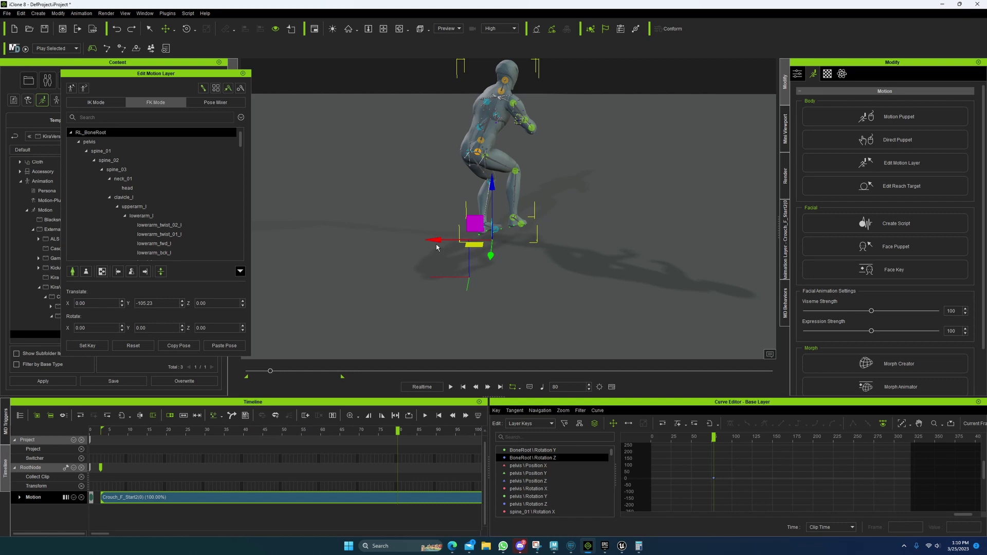
pyautogui.moveTo(436, 247)
pyautogui.mouseDown(button='right')
pyautogui.moveTo(411, 246)
pyautogui.moveTo(471, 246)
pyautogui.moveTo(413, 247)
pyautogui.moveTo(454, 256)
pyautogui.moveTo(419, 254)
pyautogui.mouseUp(button='right')
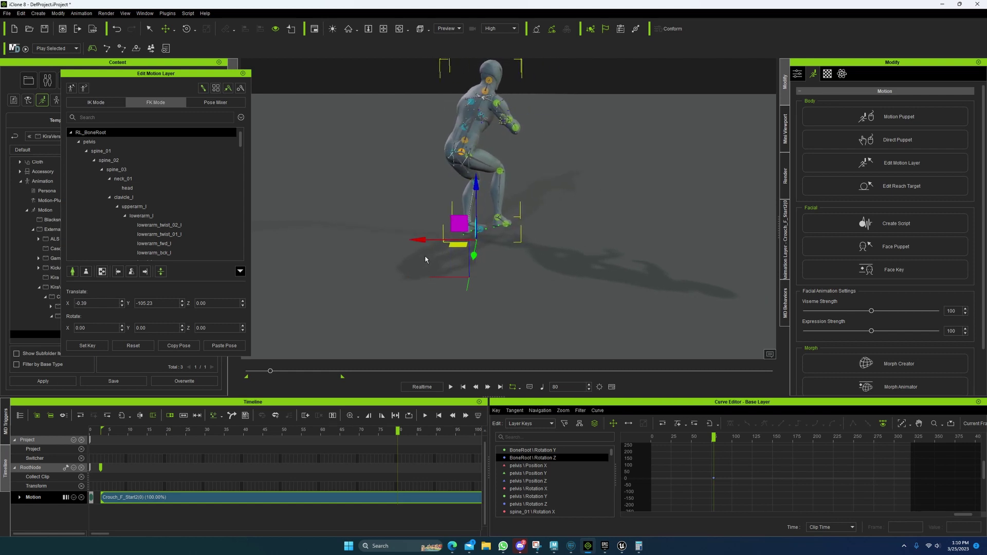
pyautogui.hotkey('ctrl', 'z')
# Check the root bone's Y translation at frame 4 and close the motion layer editor
pyautogui.moveTo(393, 309); pyautogui.dragTo(760, 299, button='right')
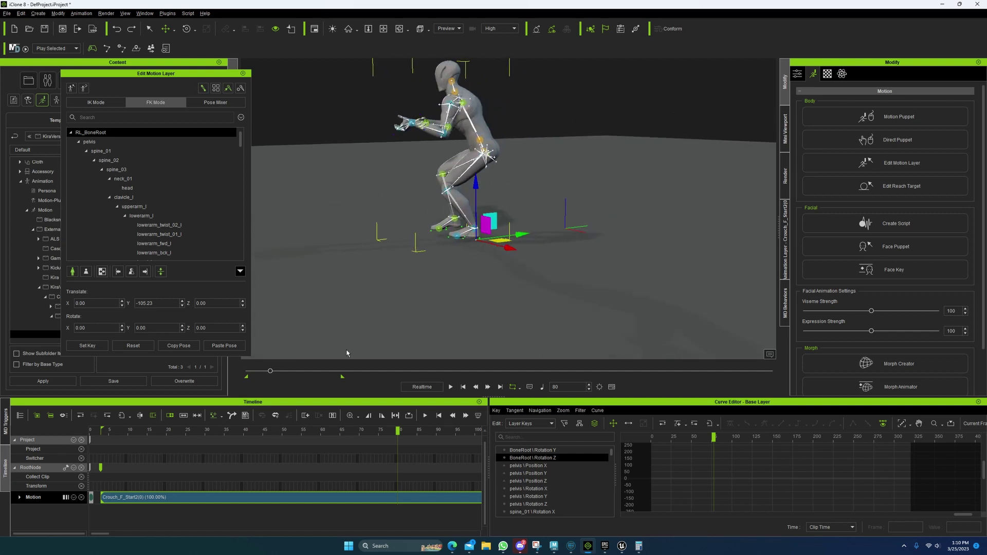
pyautogui.moveTo(403, 432); pyautogui.dragTo(106, 436)
pyautogui.doubleClick(151, 305)
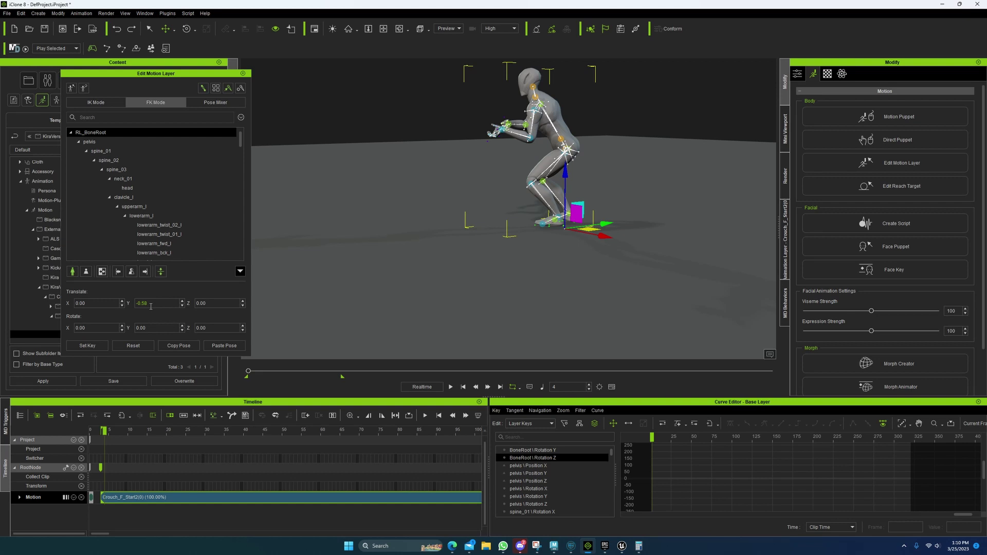
pyautogui.click(242, 73)
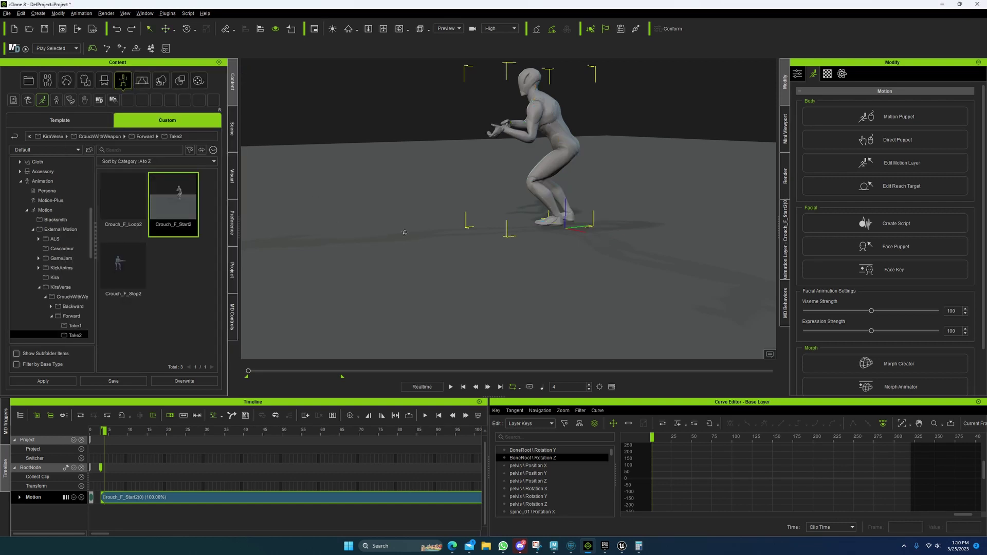
# Examine the character's starting crouch pose and its root marker on the floor from the front, side and above
pyautogui.moveTo(316, 201); pyautogui.dragTo(581, 238, button='right')
pyautogui.moveTo(563, 267); pyautogui.dragTo(459, 267, button='middle')
pyautogui.scroll(-2, 467, 270)
pyautogui.moveTo(460, 279); pyautogui.dragTo(595, 266, button='right')
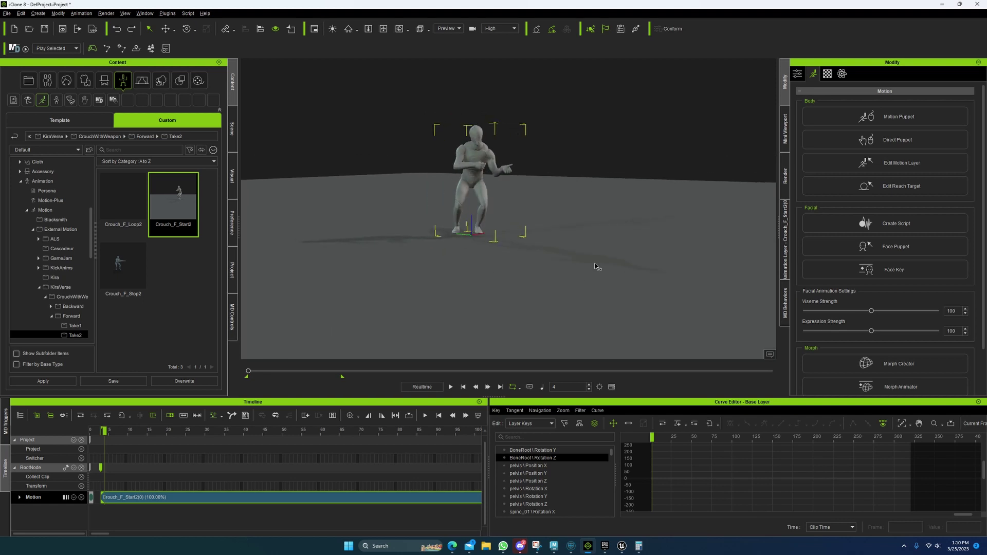
pyautogui.moveTo(522, 250); pyautogui.dragTo(475, 181, button='right')
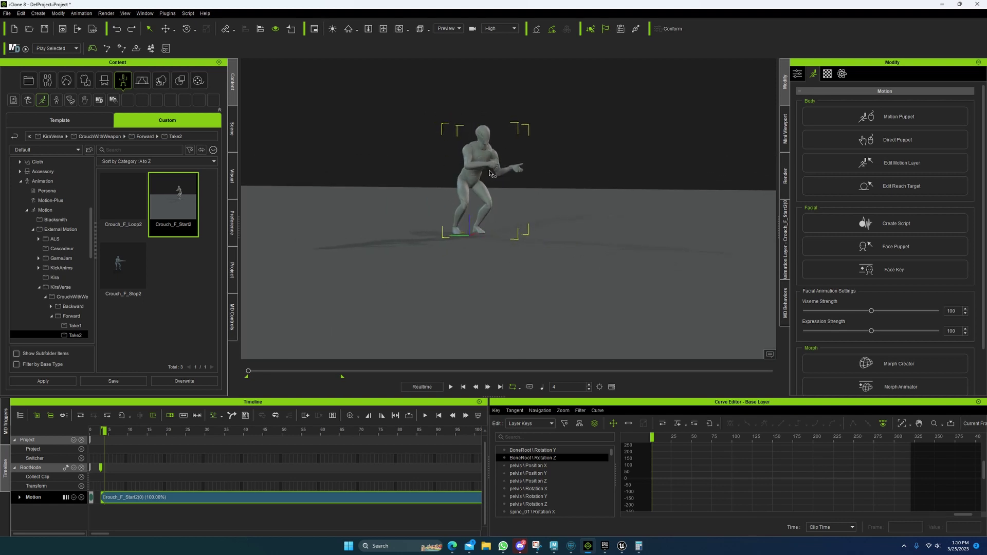
pyautogui.moveTo(488, 141); pyautogui.dragTo(467, 266, button='right')
pyautogui.scroll(6, 478, 263)
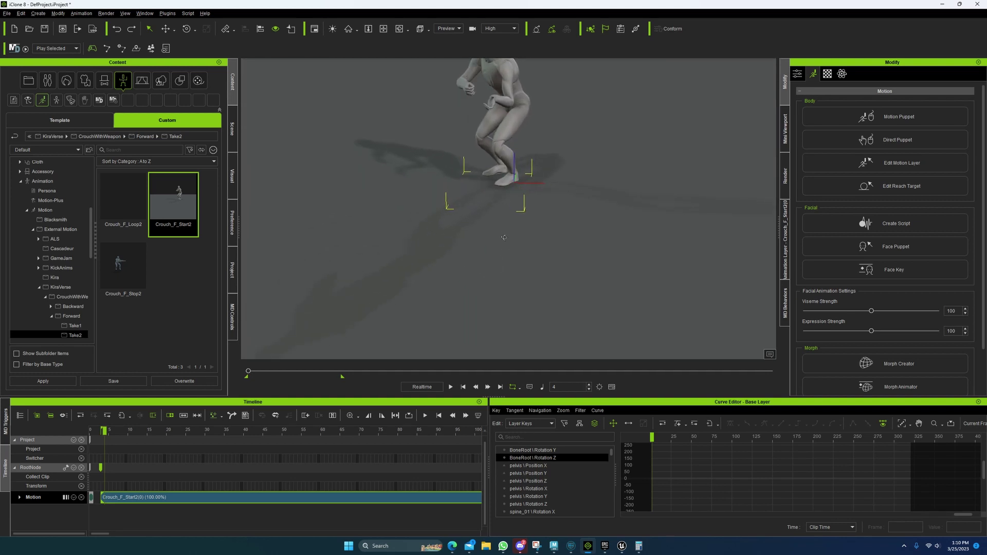
pyautogui.moveTo(505, 238); pyautogui.dragTo(514, 170, button='right')
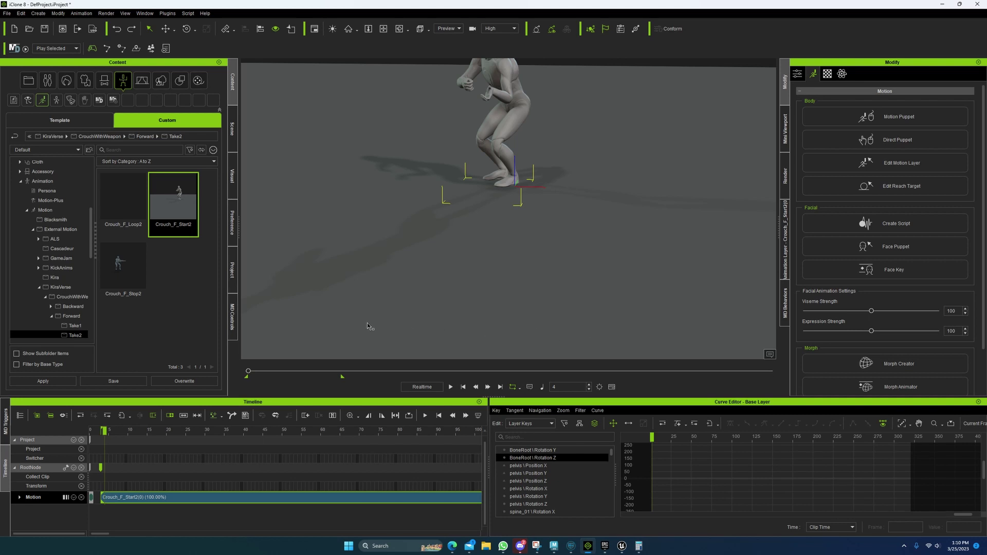
pyautogui.moveTo(500, 312); pyautogui.dragTo(509, 265, button='right')
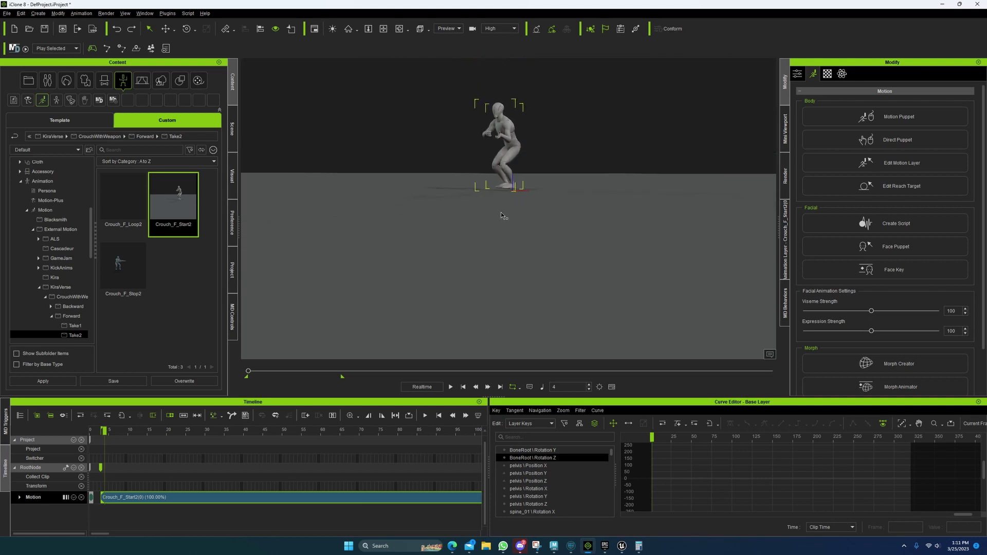
pyautogui.moveTo(501, 215); pyautogui.dragTo(502, 197, button='right')
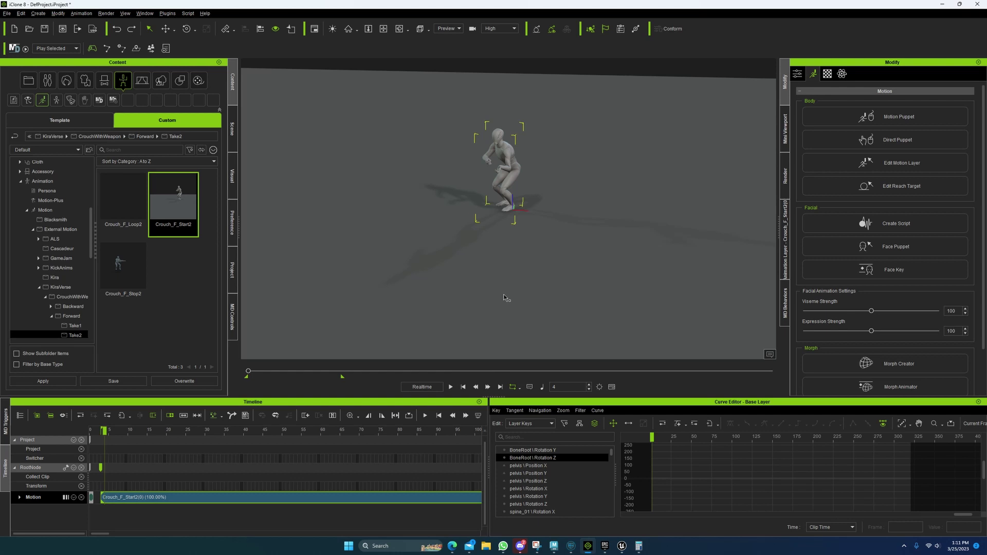
pyautogui.moveTo(508, 301); pyautogui.dragTo(511, 254, button='right')
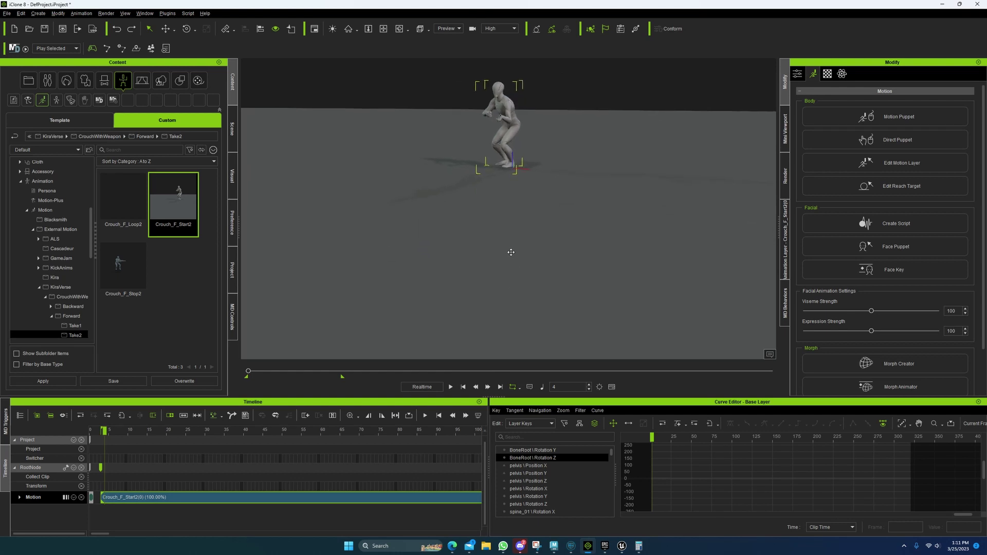
# Play the crouch start motion up to frame 281 and inspect the skeleton with the motion layer editor in FK mode
pyautogui.click(451, 388)
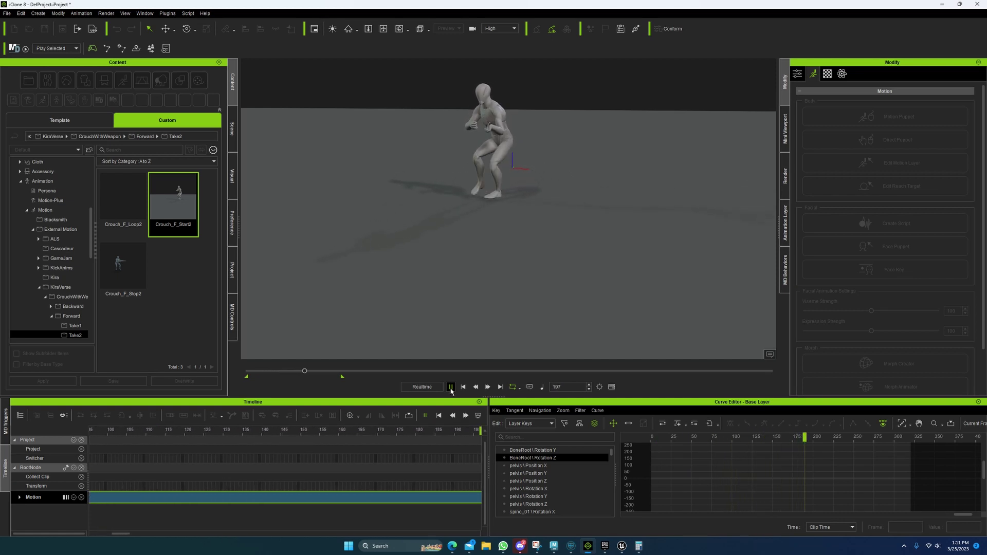
pyautogui.click(451, 388)
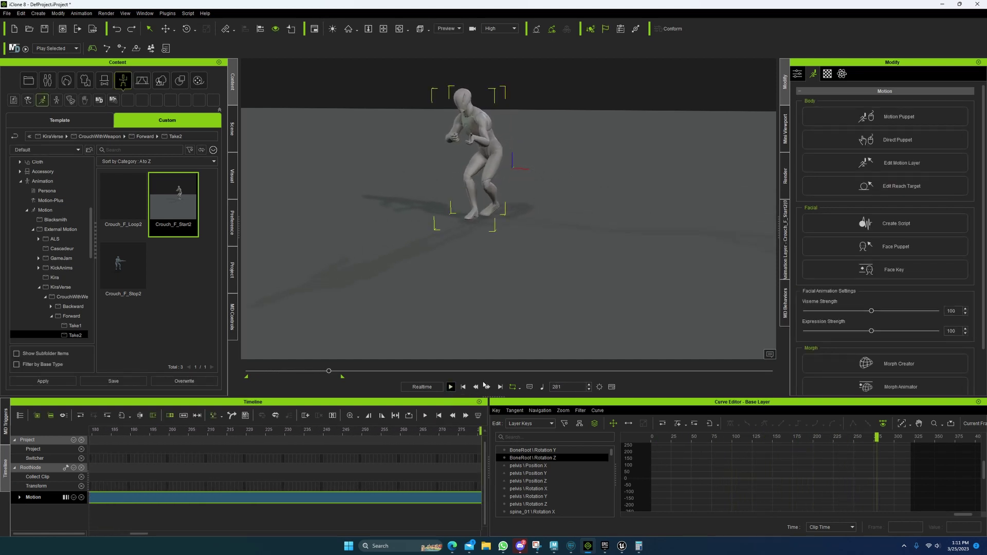
pyautogui.click(902, 163)
pyautogui.click(153, 104)
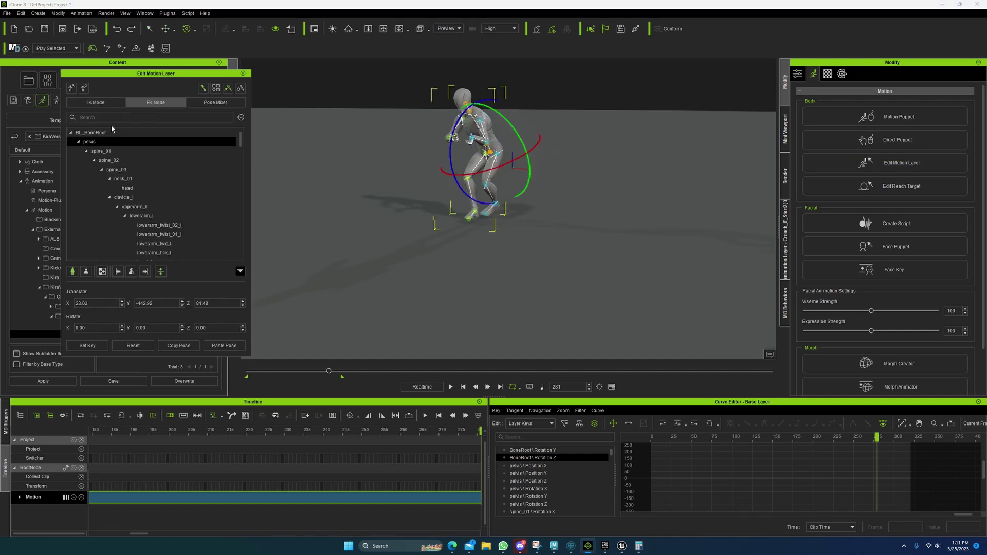
pyautogui.moveTo(507, 260); pyautogui.dragTo(620, 250, button='right')
pyautogui.moveTo(510, 260)
pyautogui.mouseDown(button='right')
pyautogui.moveTo(560, 251)
pyautogui.moveTo(510, 254)
pyautogui.moveTo(517, 248)
pyautogui.mouseUp(button='right')
pyautogui.click(243, 73)
# Examine the placement of the character's feet relative to the floor and root marker at frame 281
pyautogui.moveTo(487, 240); pyautogui.dragTo(482, 276, button='middle')
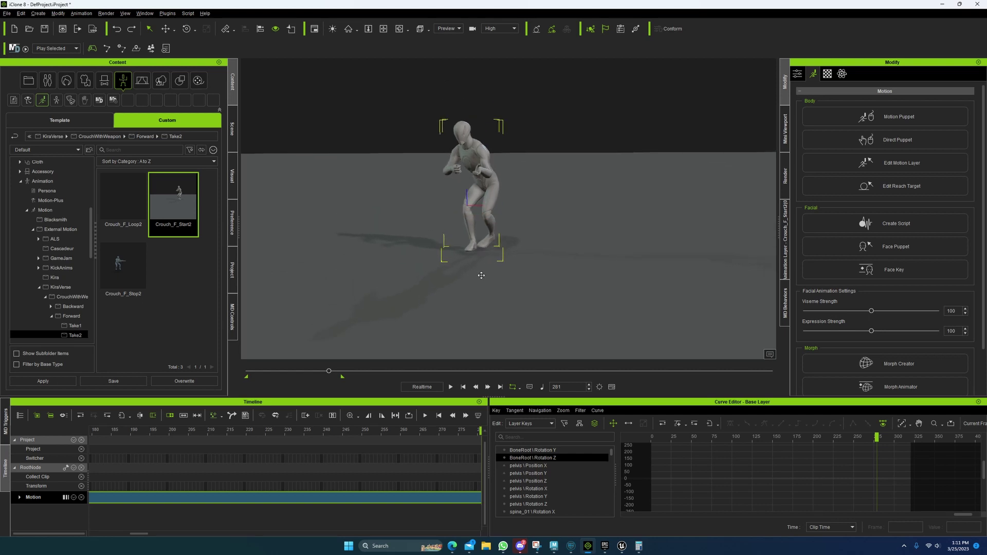
pyautogui.scroll(5, 481, 275)
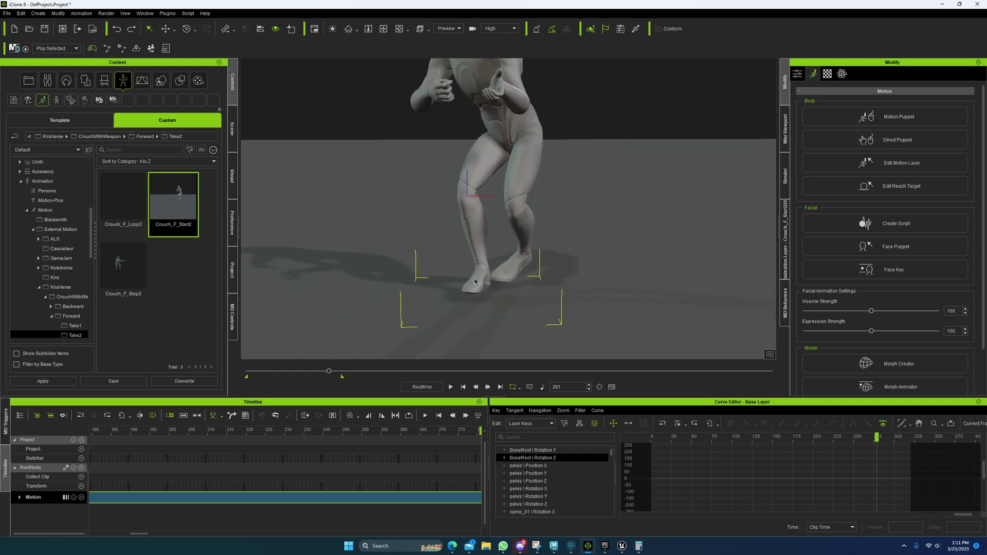
pyautogui.scroll(-5, 516, 250)
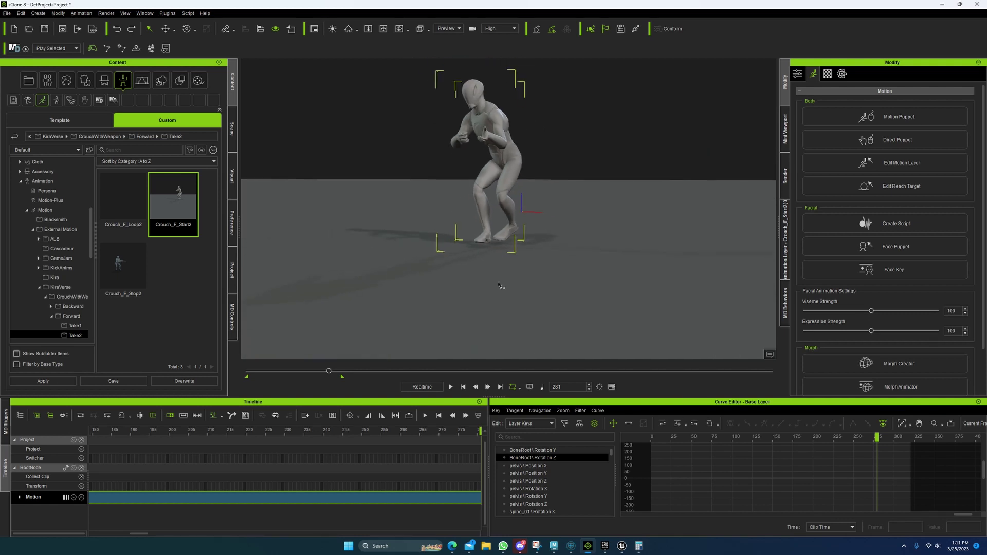
pyautogui.scroll(-1, 497, 281)
pyautogui.moveTo(498, 282); pyautogui.dragTo(510, 294, button='right')
pyautogui.moveTo(509, 294); pyautogui.dragTo(489, 251, button='middle')
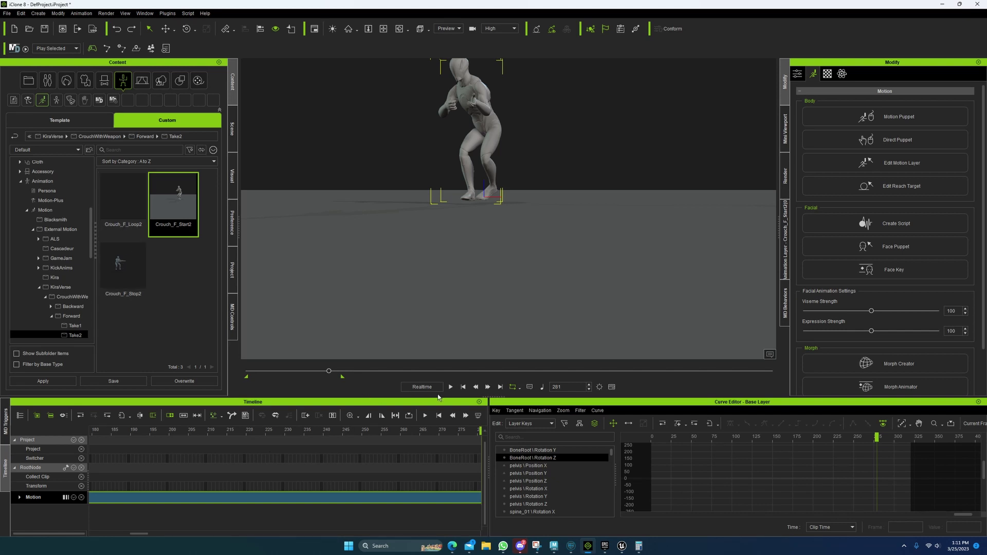
# Return to the start frame and apply the Crouch_F_Loop2 motion from Take2 to the character
pyautogui.click(463, 387)
pyautogui.doubleClick(127, 196)
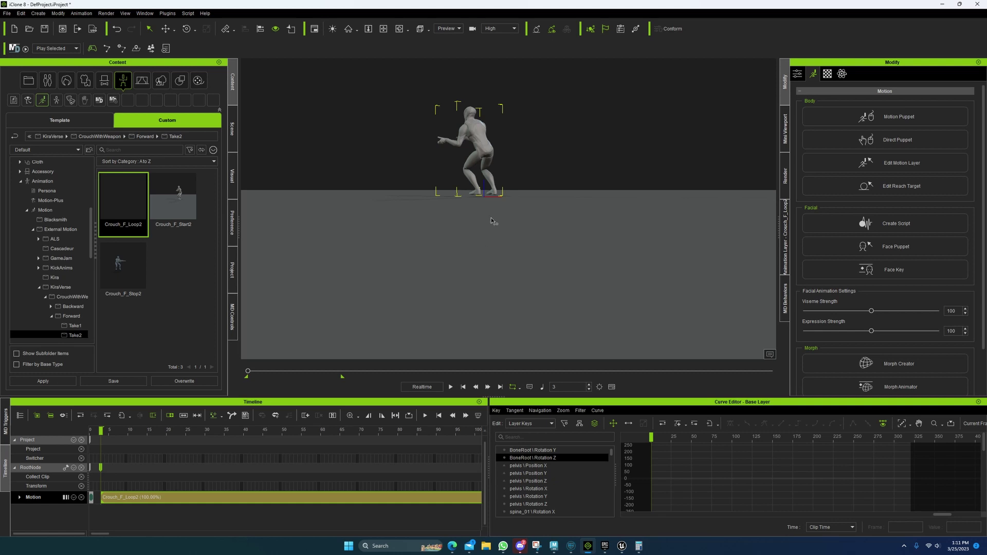
# Scrub through the crouch loop motion from a closer angled view and return to its start frame
pyautogui.moveTo(471, 199); pyautogui.dragTo(488, 260, button='middle')
pyautogui.scroll(1, 523, 256)
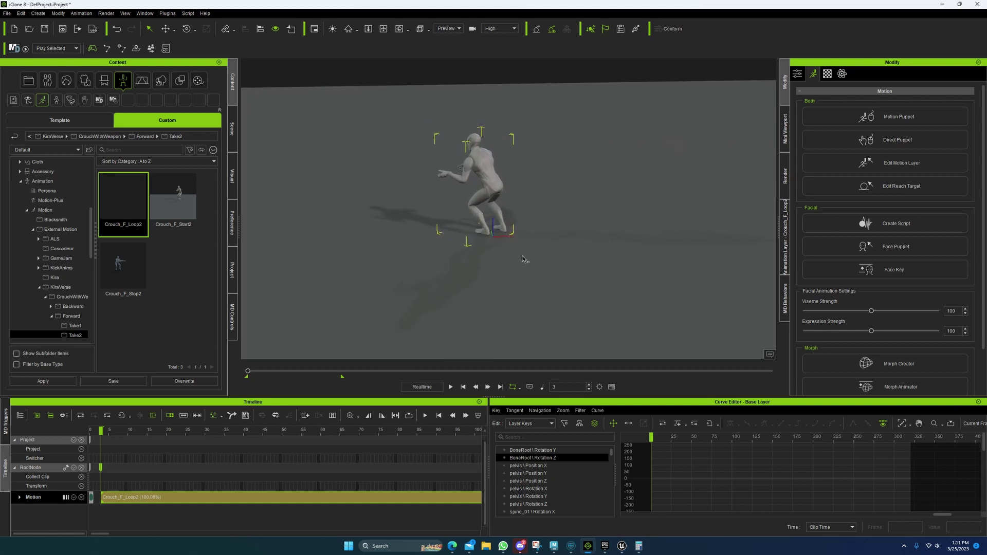
pyautogui.moveTo(523, 260); pyautogui.dragTo(486, 261, button='right')
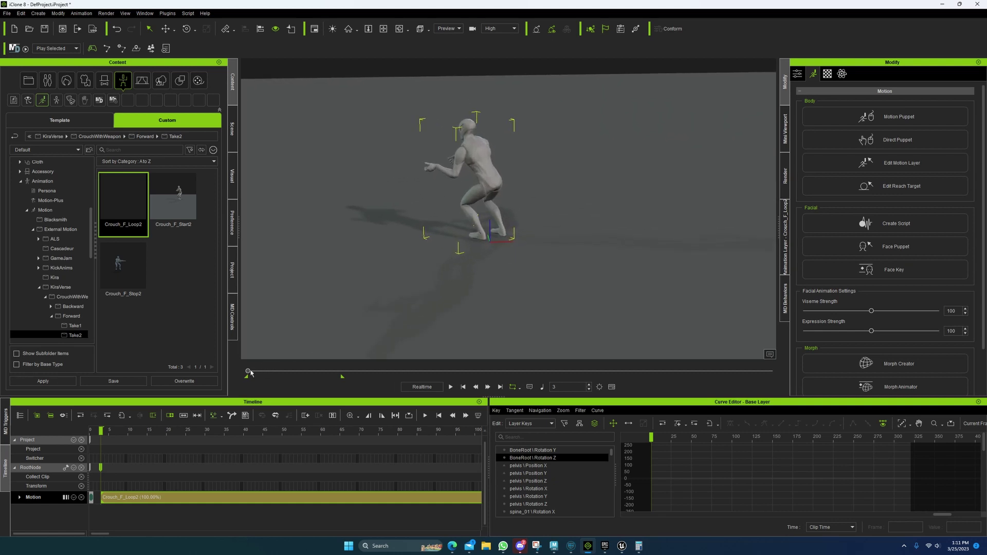
pyautogui.moveTo(250, 373); pyautogui.dragTo(301, 371)
pyautogui.click(464, 387)
# Try to raise the character's right foot in IK mode with the motion layer editor, and undo the moves
pyautogui.click(885, 167)
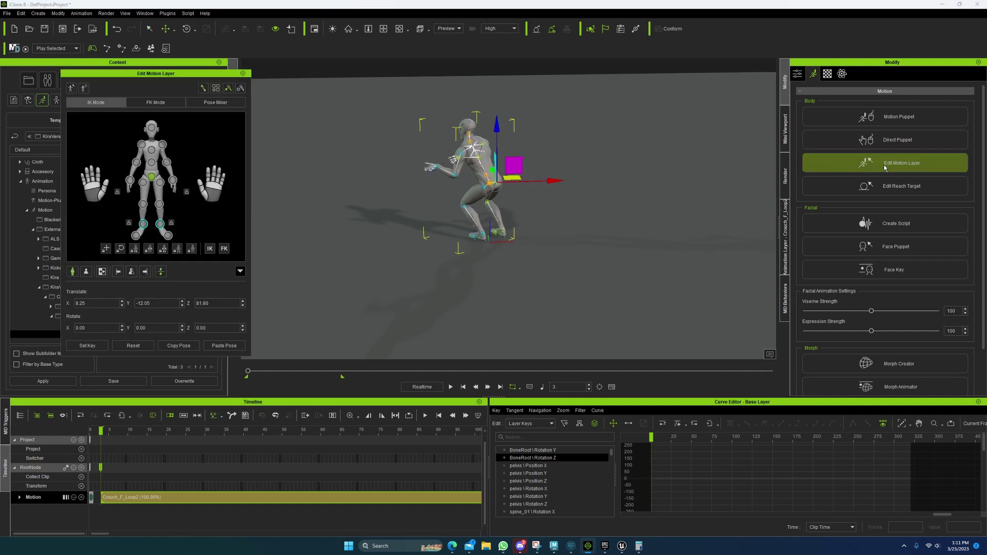
pyautogui.click(145, 230)
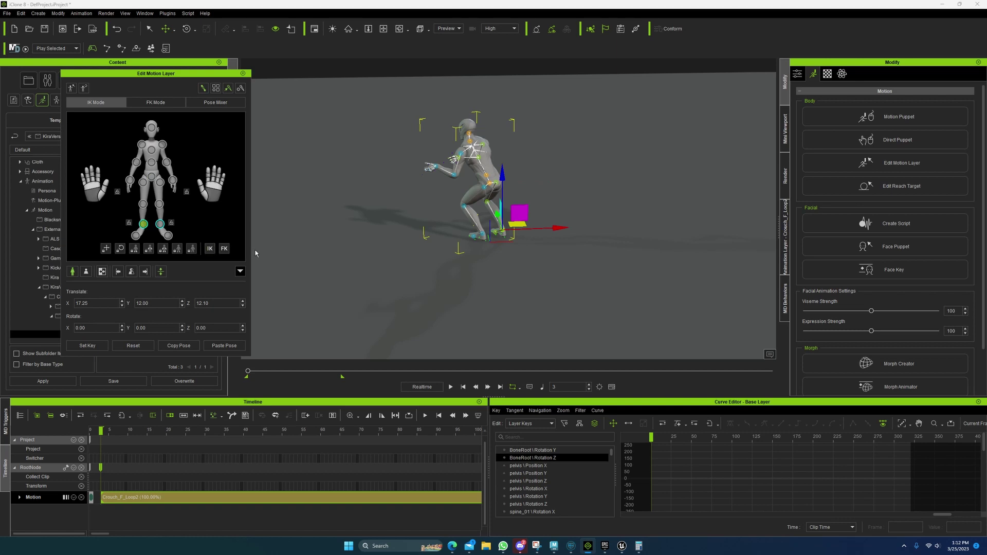
pyautogui.click(498, 222)
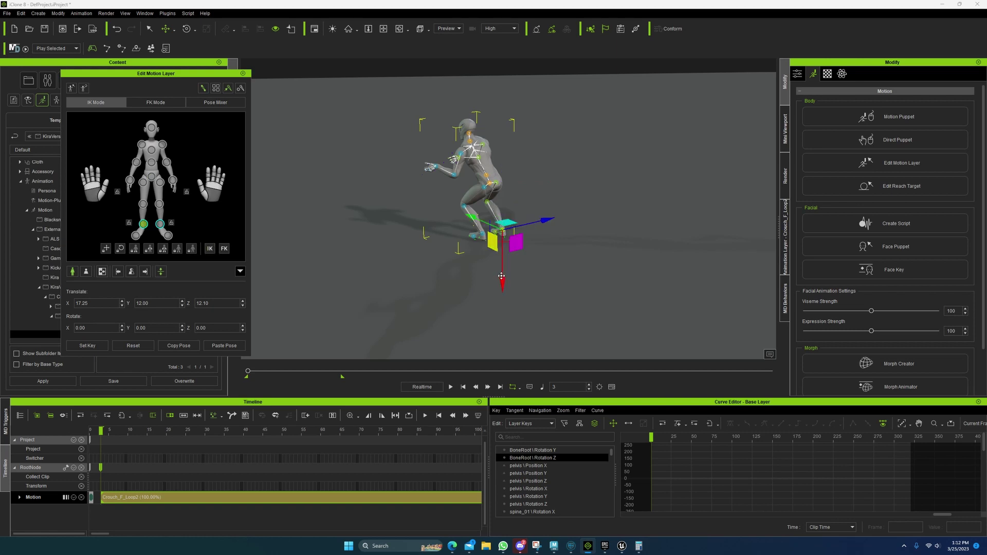
pyautogui.moveTo(501, 276); pyautogui.dragTo(498, 258)
pyautogui.moveTo(498, 259); pyautogui.dragTo(401, 278, button='right')
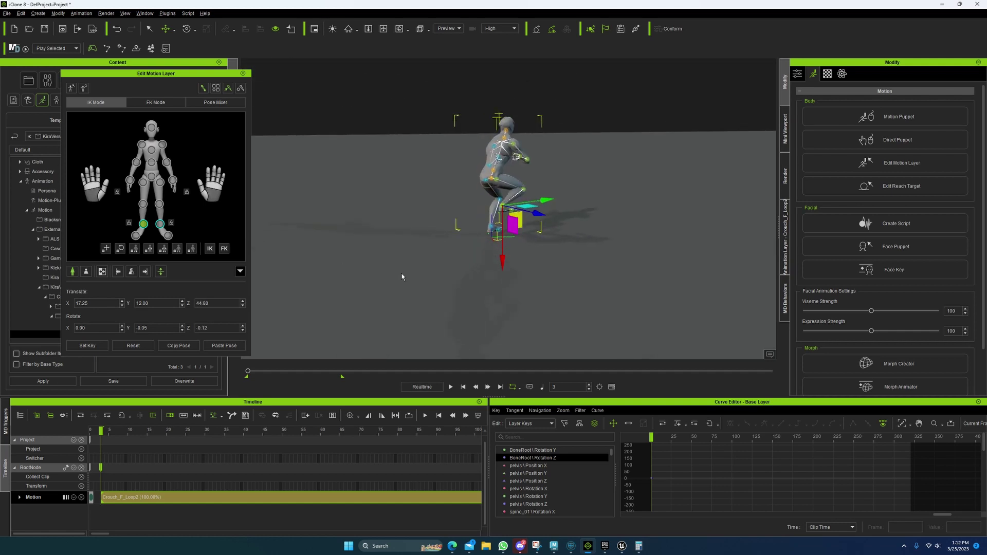
pyautogui.moveTo(500, 255); pyautogui.dragTo(498, 264)
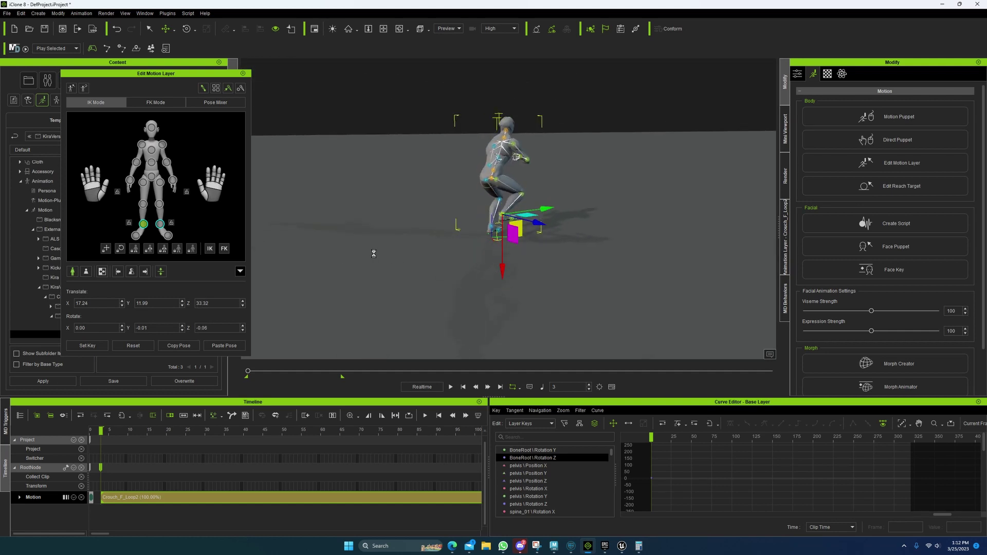
pyautogui.hotkey('ctrl', 'z')
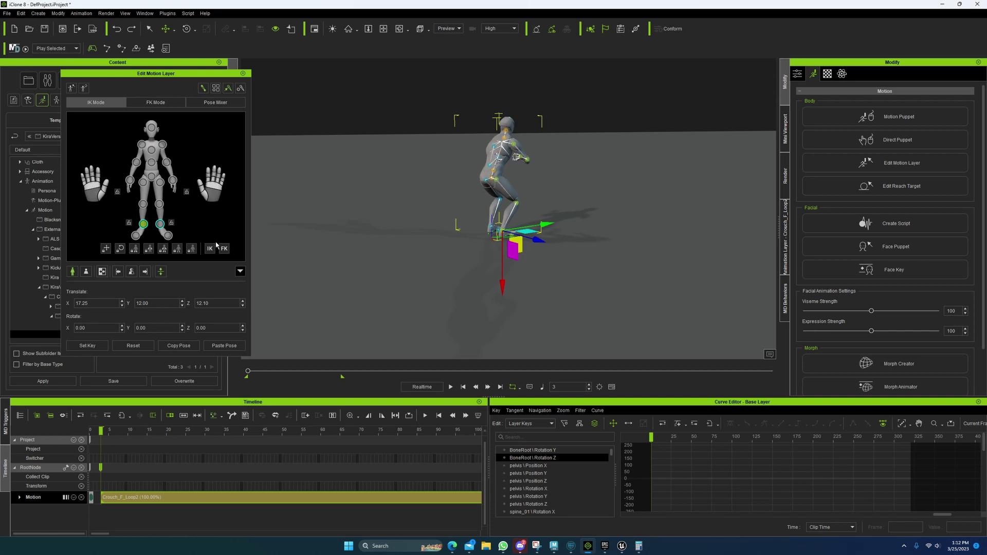
# Try to move the character's hip with the IK control and undo the change
pyautogui.moveTo(437, 236); pyautogui.dragTo(502, 248, button='right')
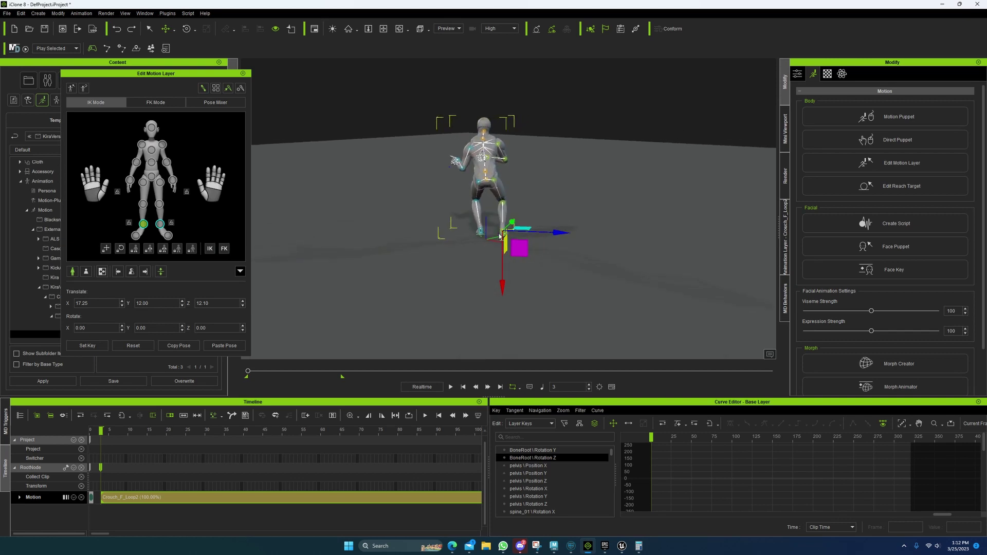
pyautogui.click(508, 178)
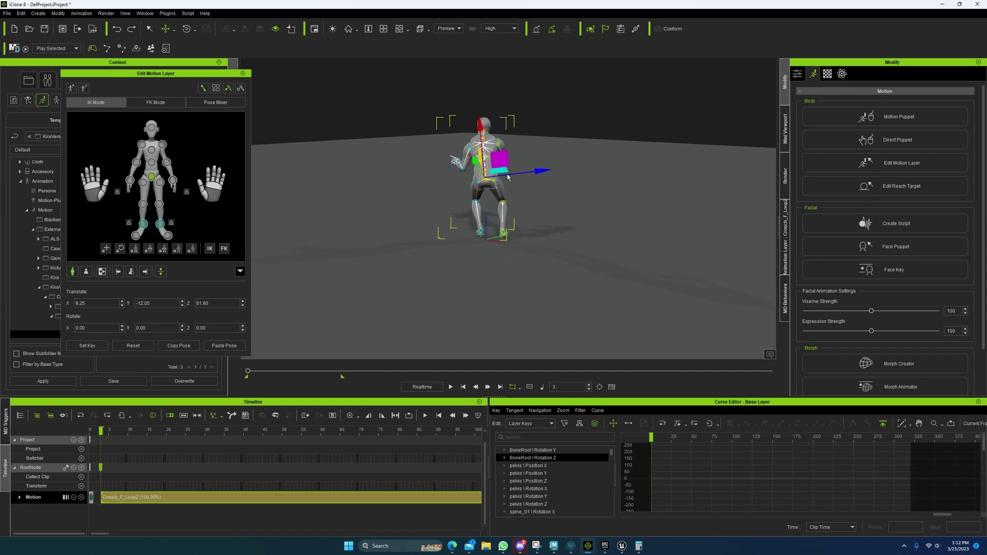
pyautogui.moveTo(508, 178)
pyautogui.mouseDown()
pyautogui.moveTo(523, 174)
pyautogui.moveTo(466, 175)
pyautogui.moveTo(530, 180)
pyautogui.moveTo(510, 183)
pyautogui.mouseUp()
pyautogui.hotkey('ctrl', 'z')
# Switch the left foot to FK, select the right foot and show its bone in FK mode
pyautogui.click(160, 224)
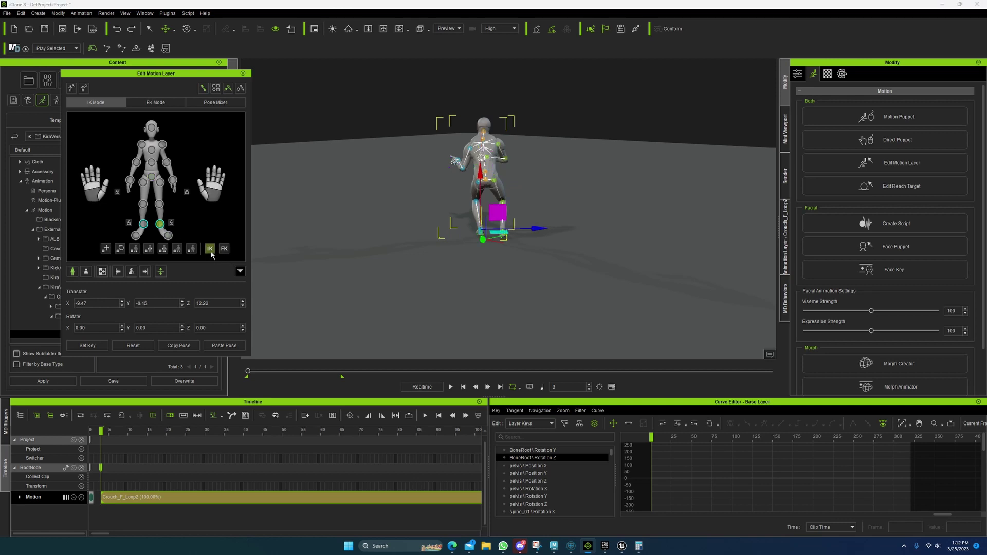
pyautogui.click(224, 250)
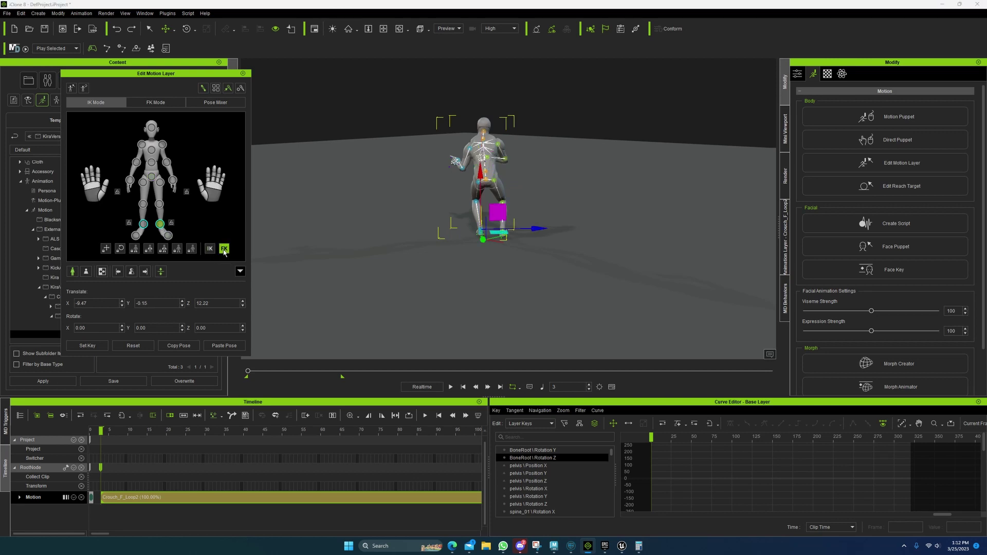
pyautogui.click(143, 224)
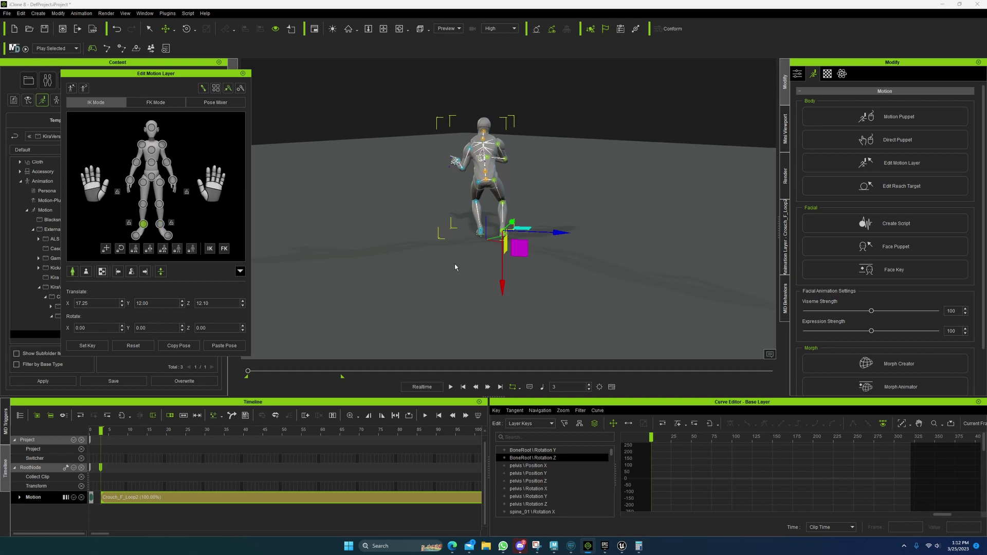
pyautogui.moveTo(454, 265); pyautogui.dragTo(87, 135, button='right')
pyautogui.click(170, 105)
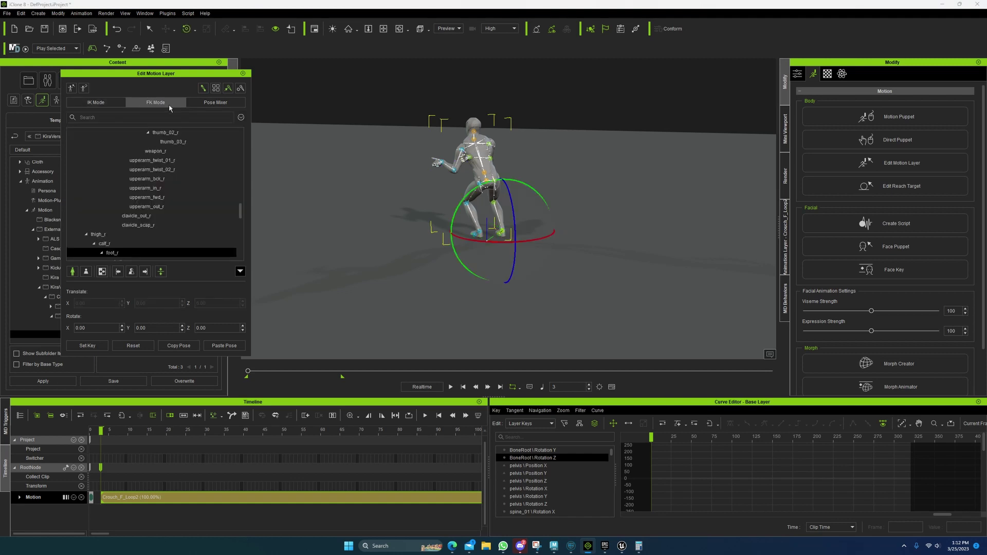
# Set the Crouch_F_Loop2 clip's root Z rotation to 0 with Motion Direction Control
pyautogui.click(231, 416)
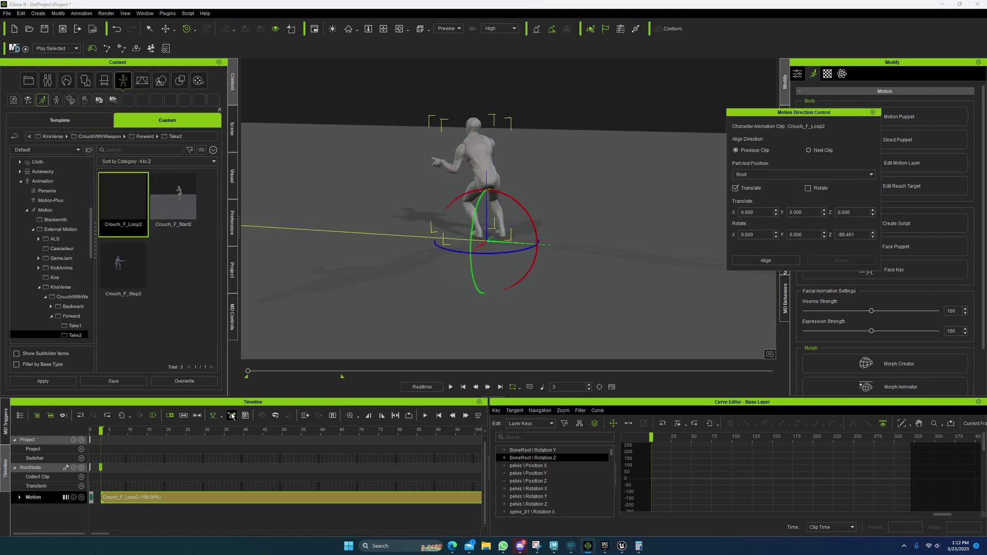
pyautogui.moveTo(861, 236); pyautogui.dragTo(826, 235)
pyautogui.click(872, 112)
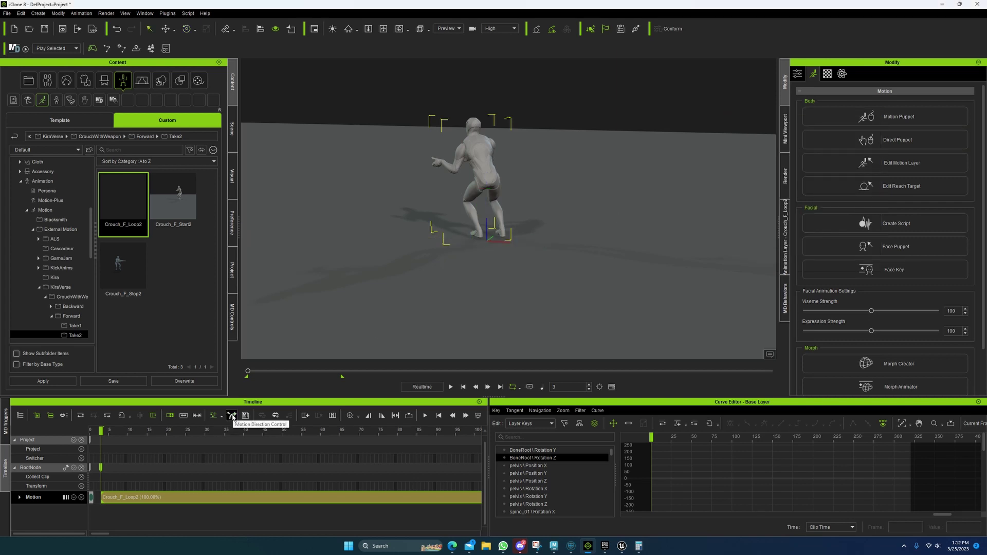
pyautogui.click(232, 415)
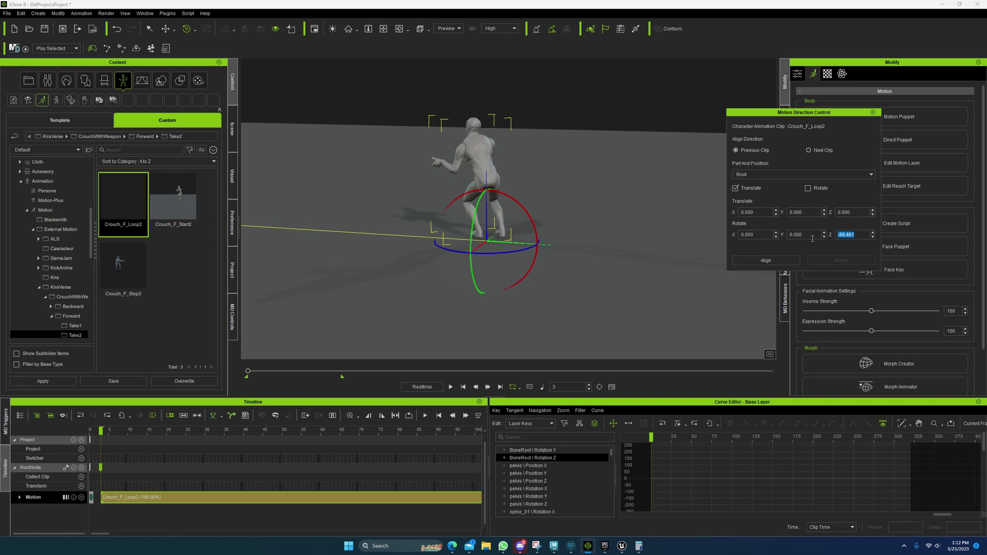
pyautogui.write('0')
pyautogui.press('Return')
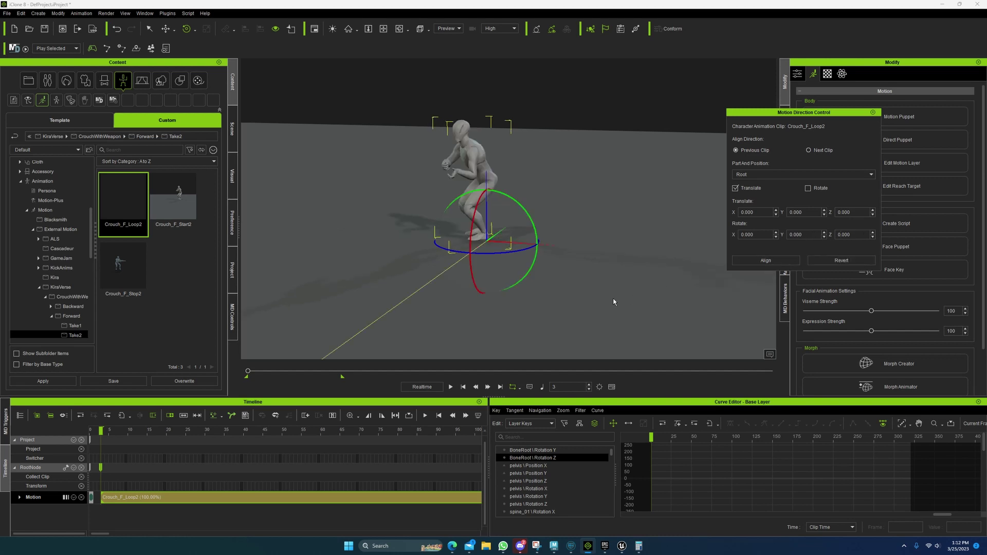
# Examine the character's facing against the motion direction line from the top view and close Motion Direction Control
pyautogui.keyDown('alt'); pyautogui.moveTo(436, 302); pyautogui.dragTo(503, 314); pyautogui.keyUp('alt')
pyautogui.scroll(-3, 504, 314)
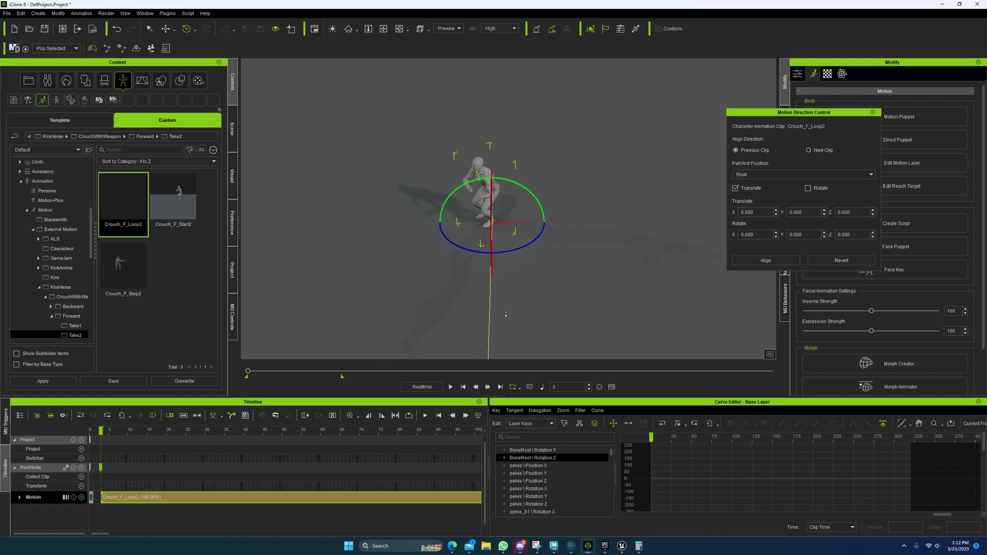
pyautogui.click(429, 29)
pyautogui.click(443, 63)
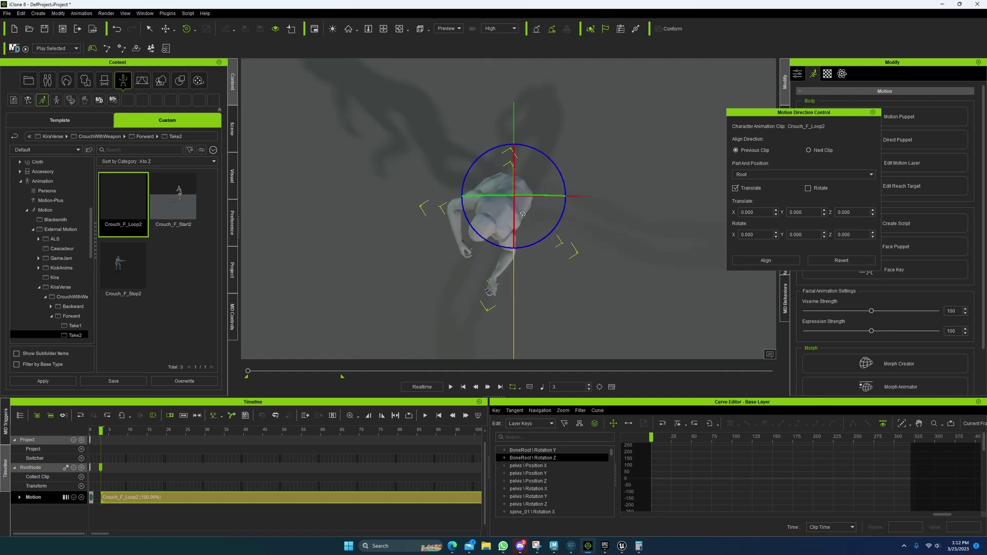
pyautogui.scroll(-3, 529, 269)
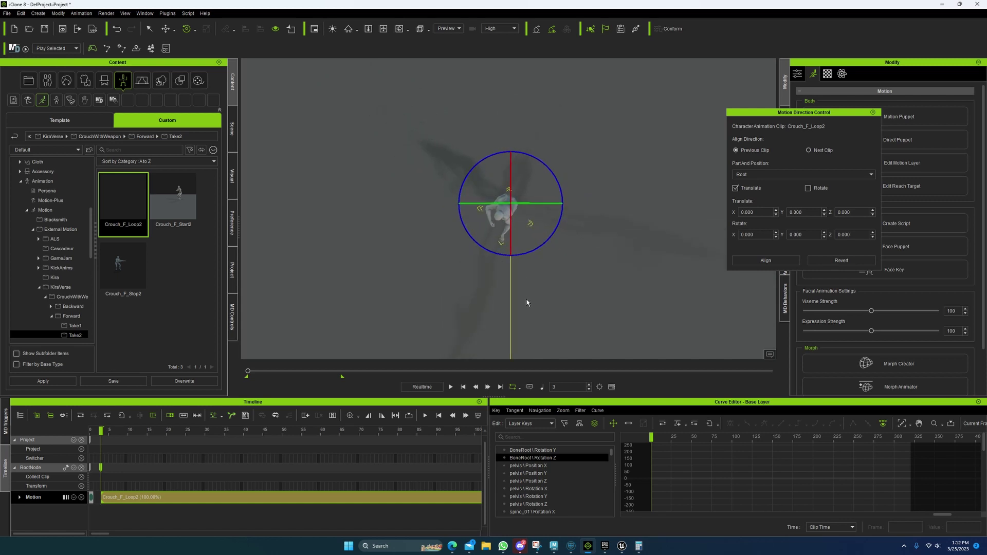
pyautogui.moveTo(537, 315); pyautogui.dragTo(525, 264, button='middle')
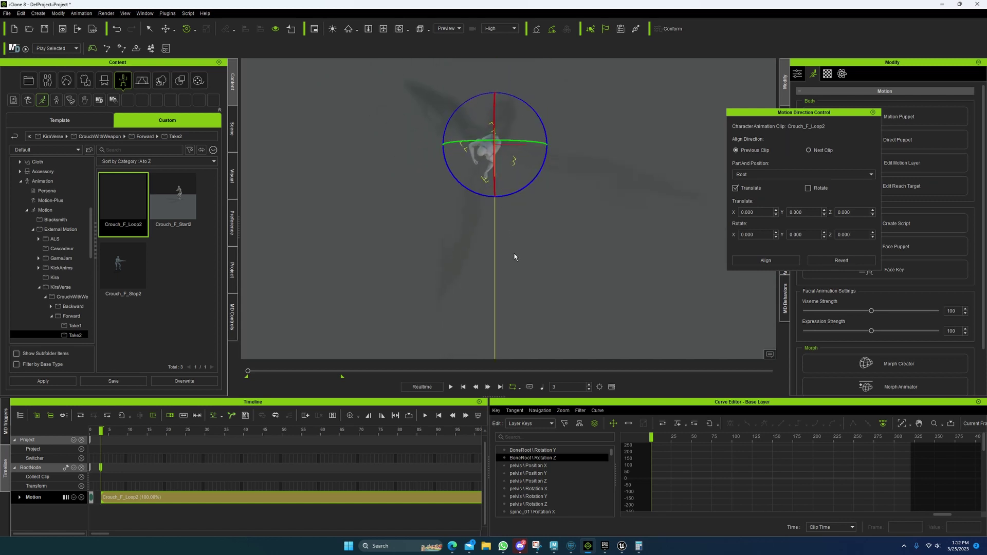
pyautogui.moveTo(514, 254); pyautogui.dragTo(496, 186, button='right')
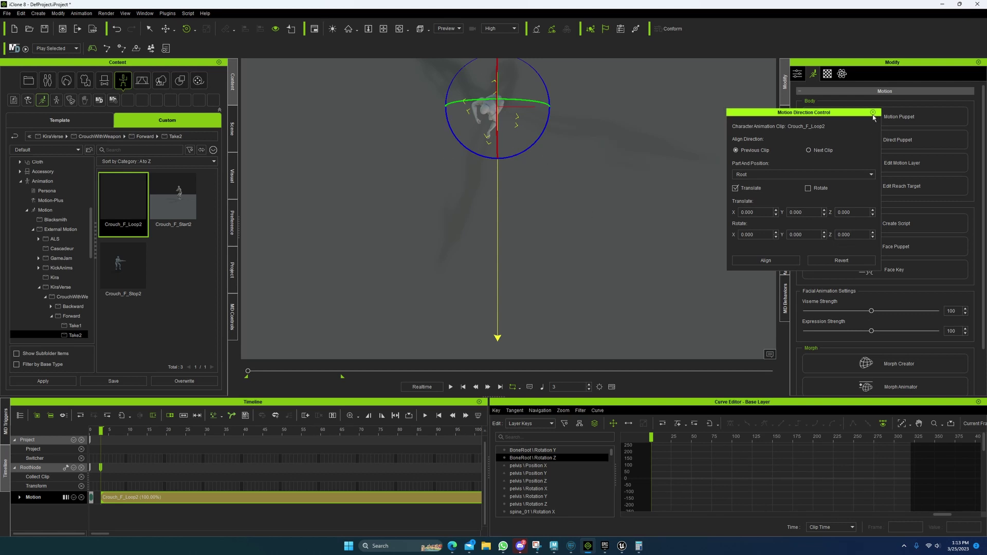
pyautogui.doubleClick(853, 234)
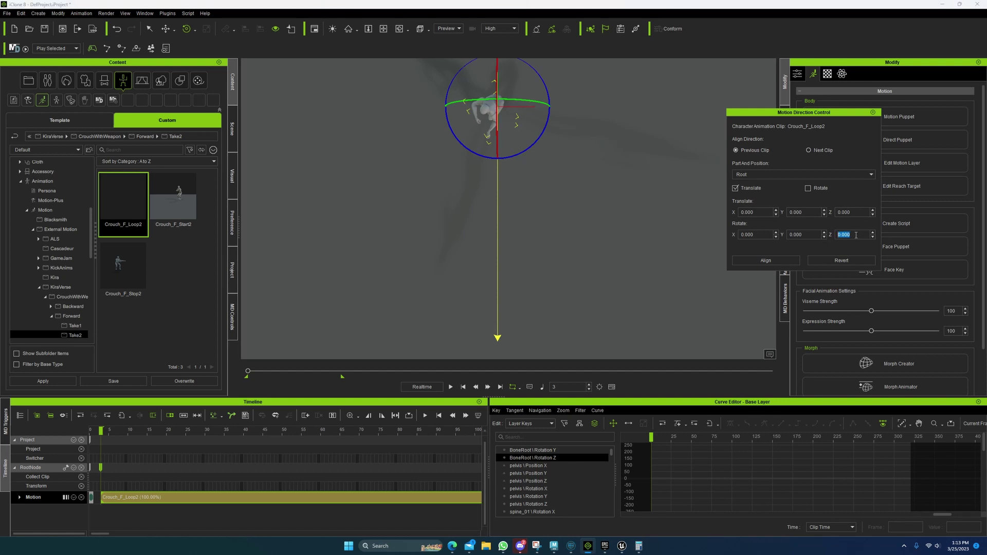
pyautogui.click(872, 112)
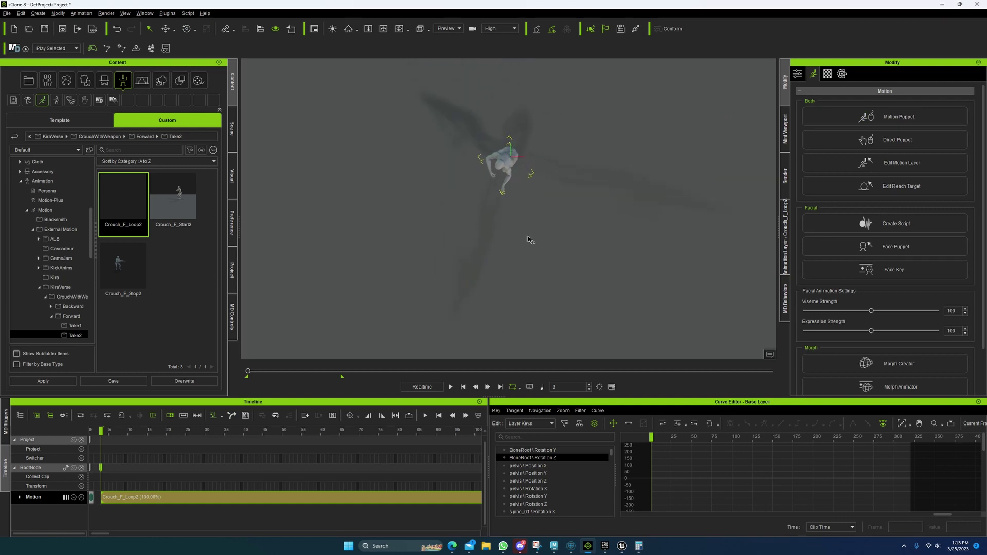
pyautogui.moveTo(532, 253); pyautogui.dragTo(520, 225, button='middle')
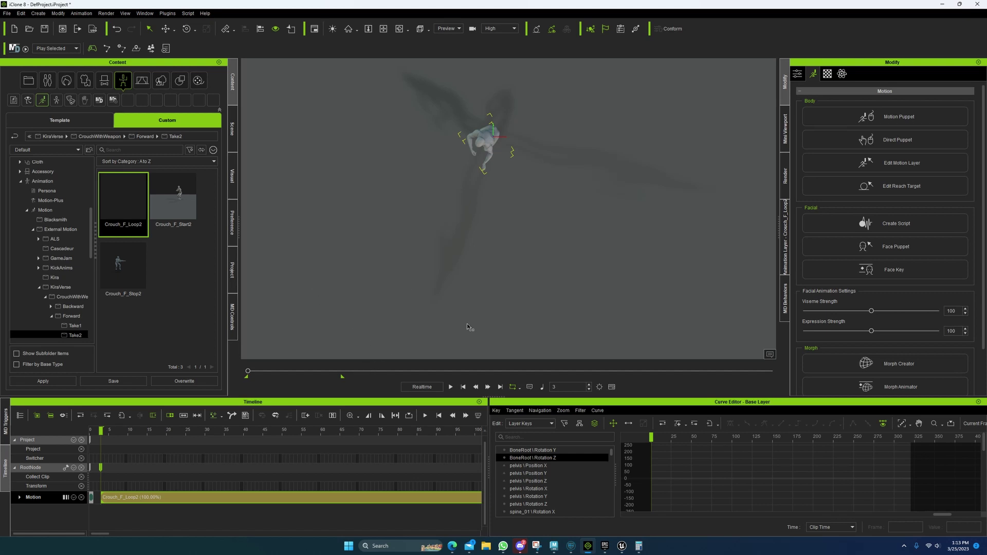
# Select the RL_BoneRoot bone in the motion layer editor's FK mode
pyautogui.click(856, 165)
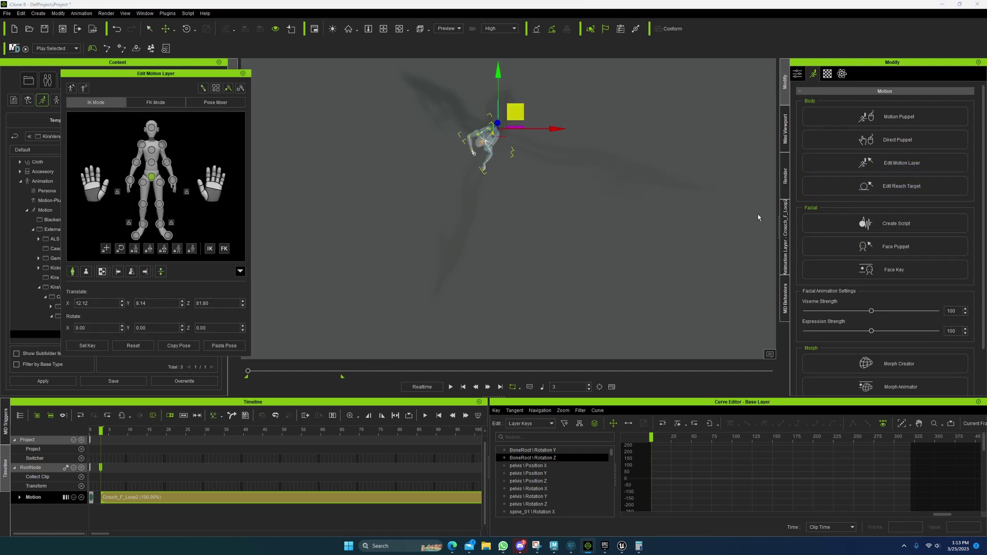
pyautogui.click(155, 102)
pyautogui.click(104, 133)
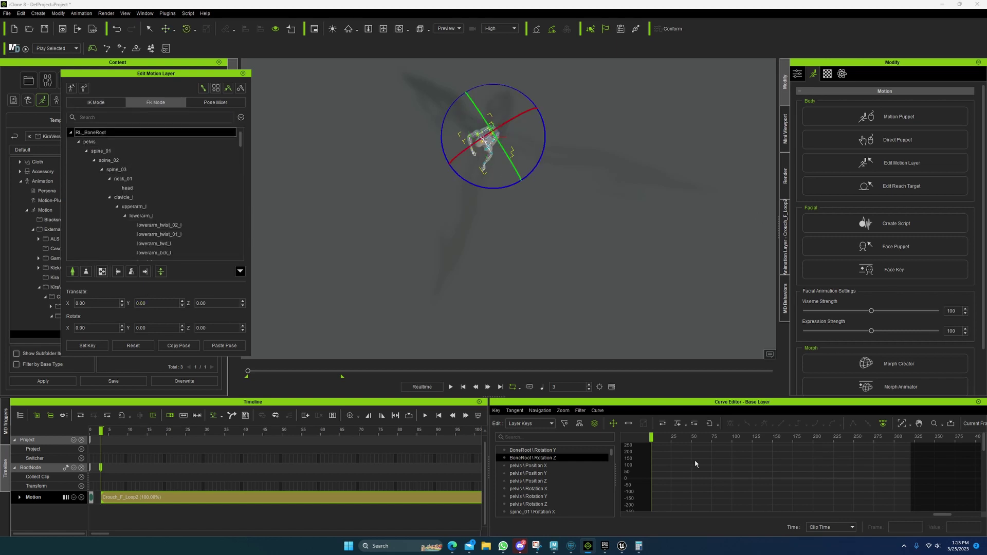
# Show the clip's animation layers and review which program windows, such as Animation Layer and Curve Editor, are enabled
pyautogui.click(785, 237)
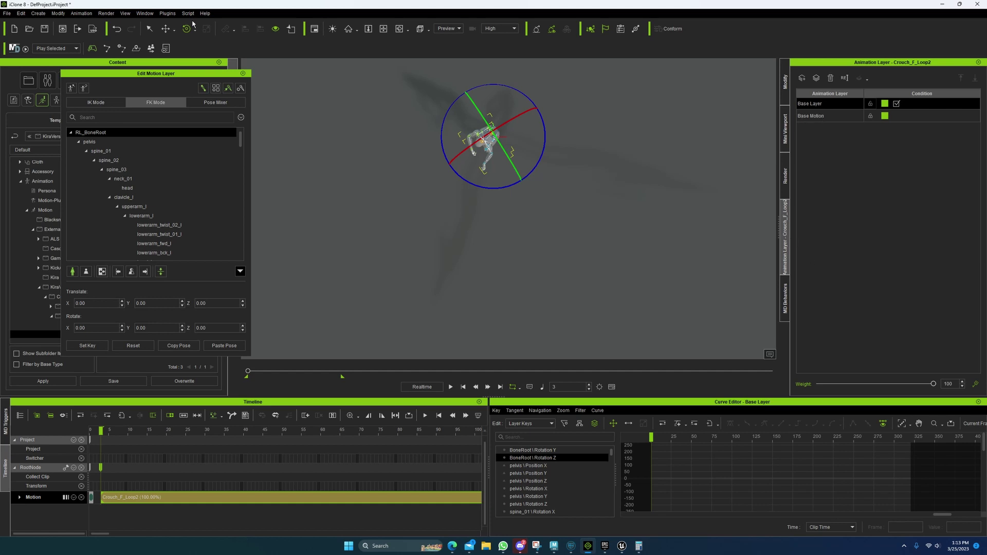
pyautogui.click(146, 14)
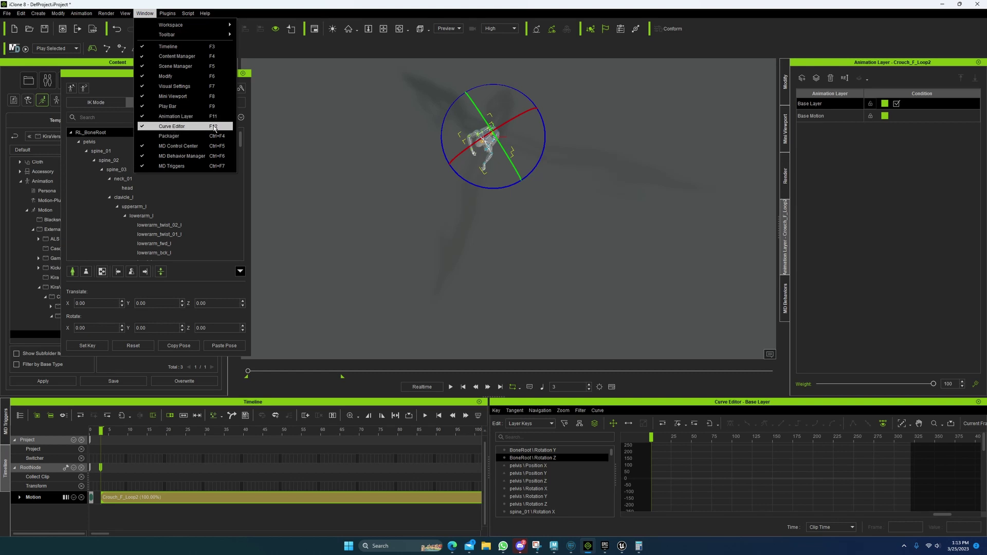
pyautogui.click(147, 14)
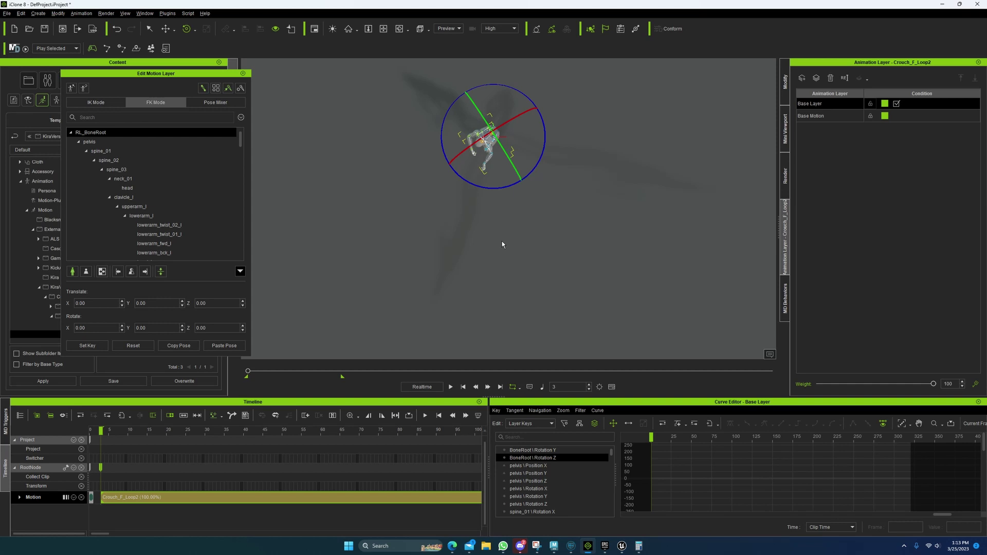
# Compare RL_BoneRoot's rotation values and curves between the Base Motion and Base Layer animation layers
pyautogui.click(825, 117)
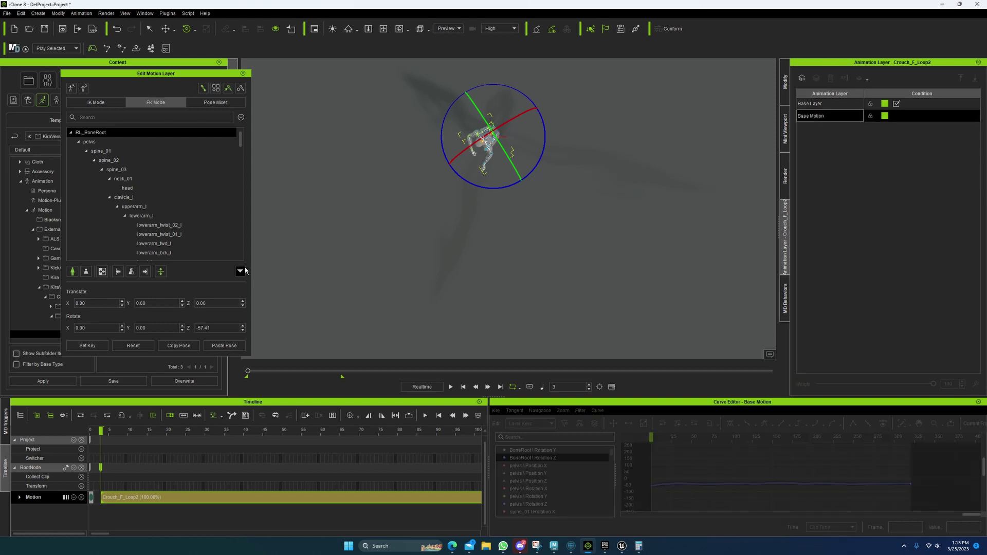
pyautogui.click(810, 105)
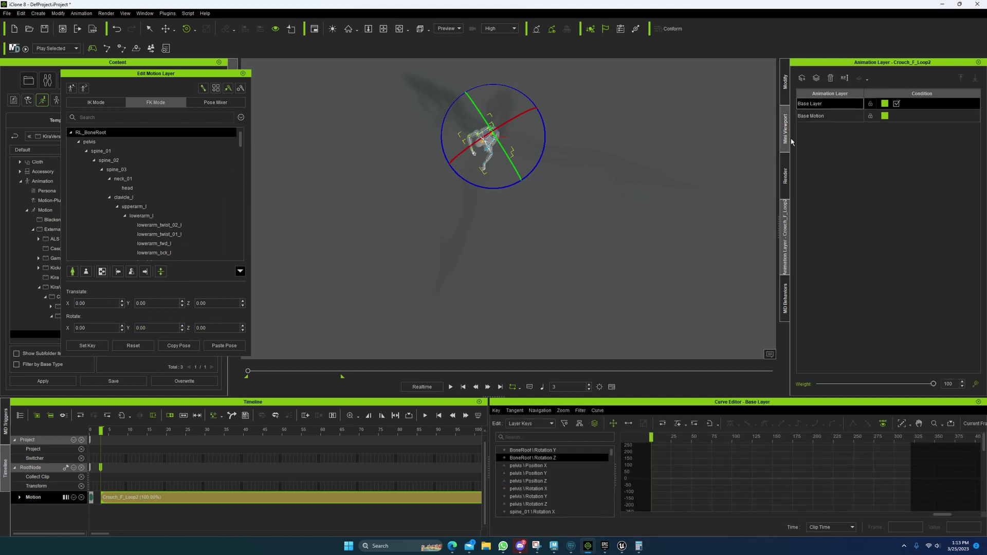
pyautogui.click(812, 117)
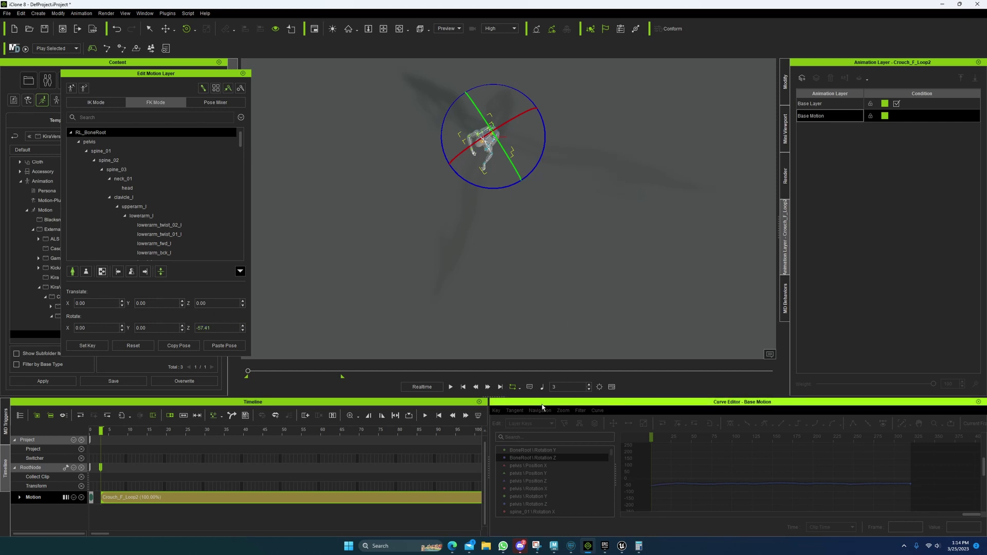
pyautogui.press('alt')
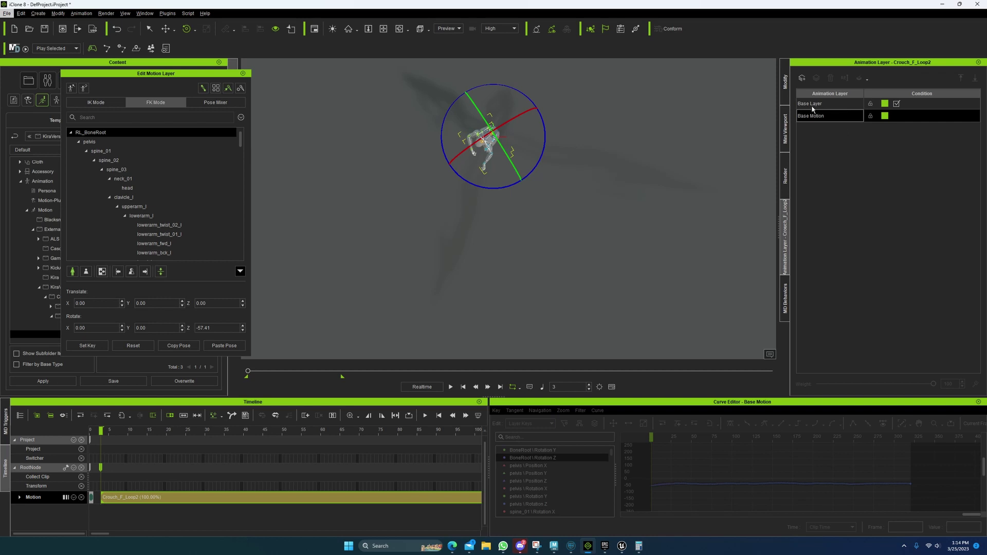
# Copy all keys of the BoneRoot Rotation Z curve from the Base Motion layer
pyautogui.click(871, 116)
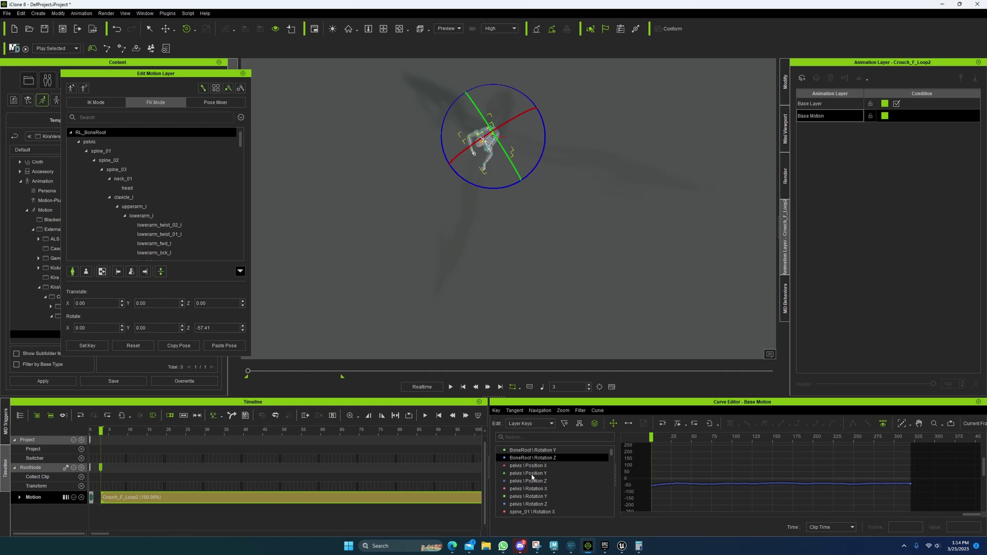
pyautogui.scroll(2, 535, 465)
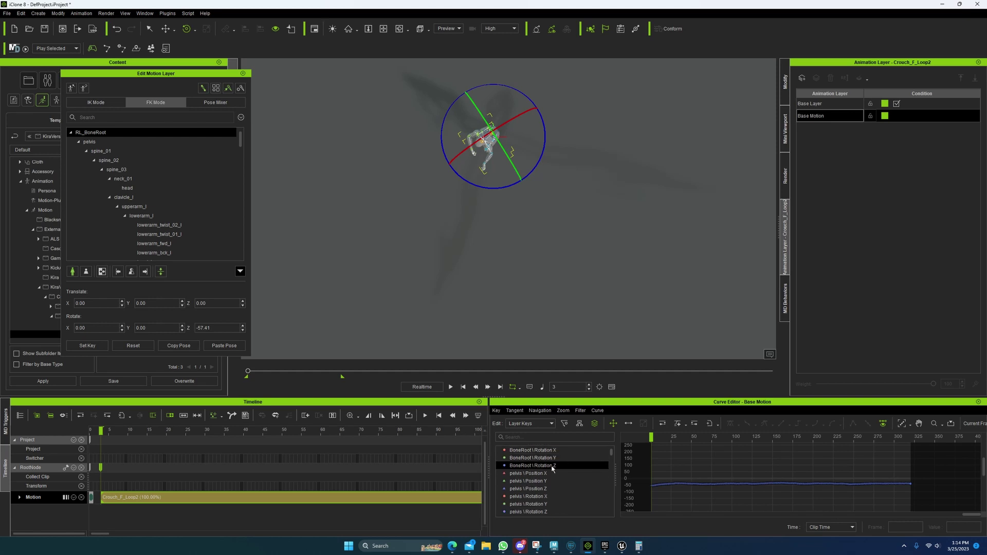
pyautogui.scroll(2, 552, 468)
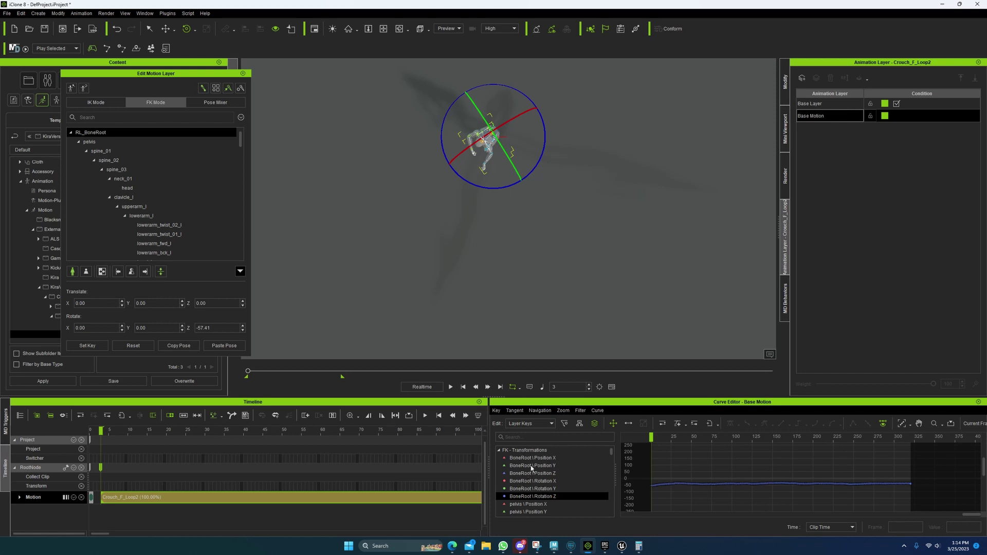
pyautogui.scroll(-1, 531, 465)
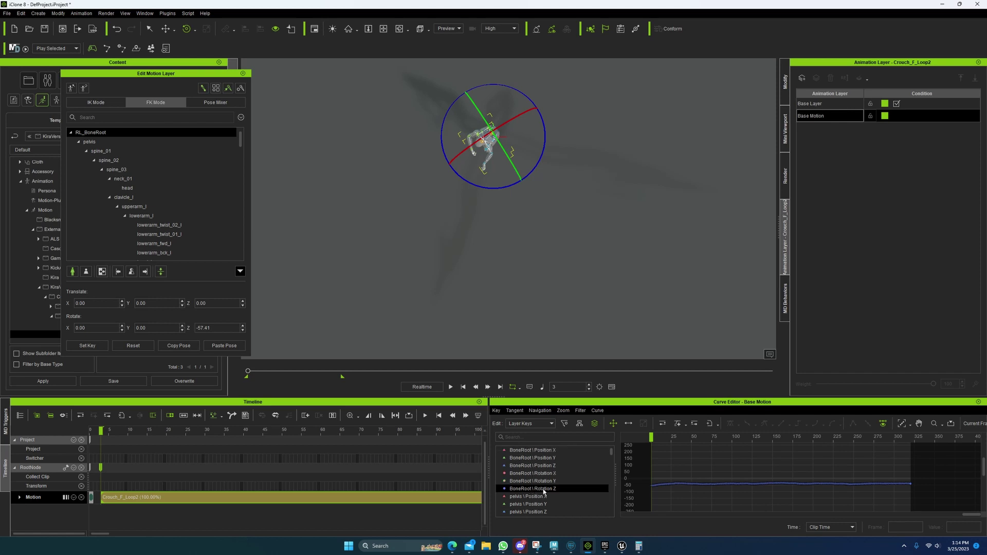
pyautogui.scroll(-1, 576, 495)
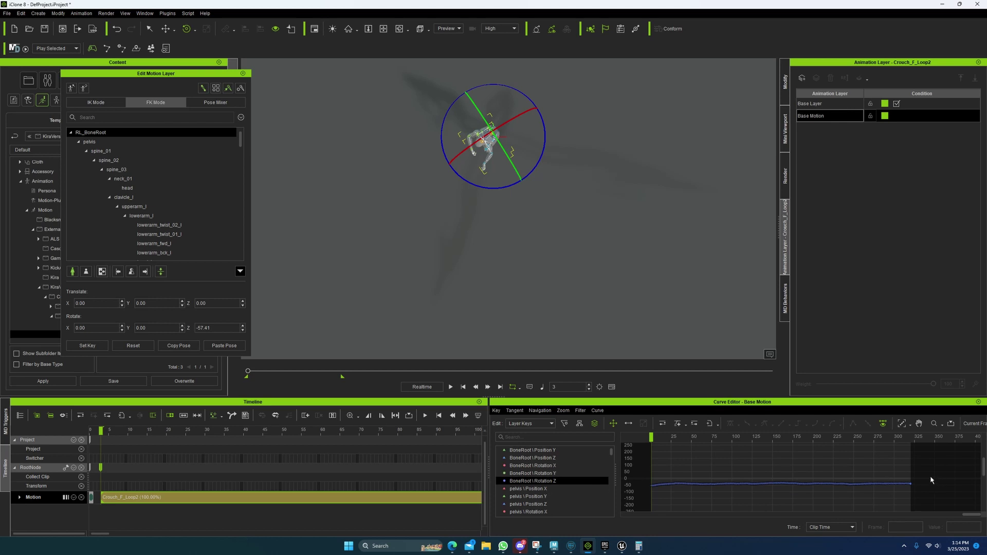
pyautogui.moveTo(930, 477); pyautogui.dragTo(645, 495)
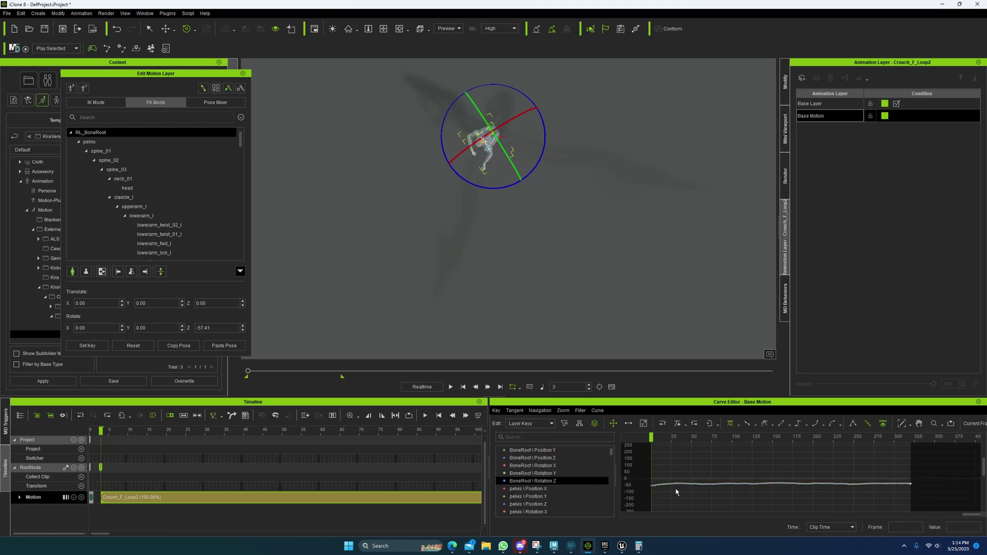
pyautogui.rightClick(719, 430)
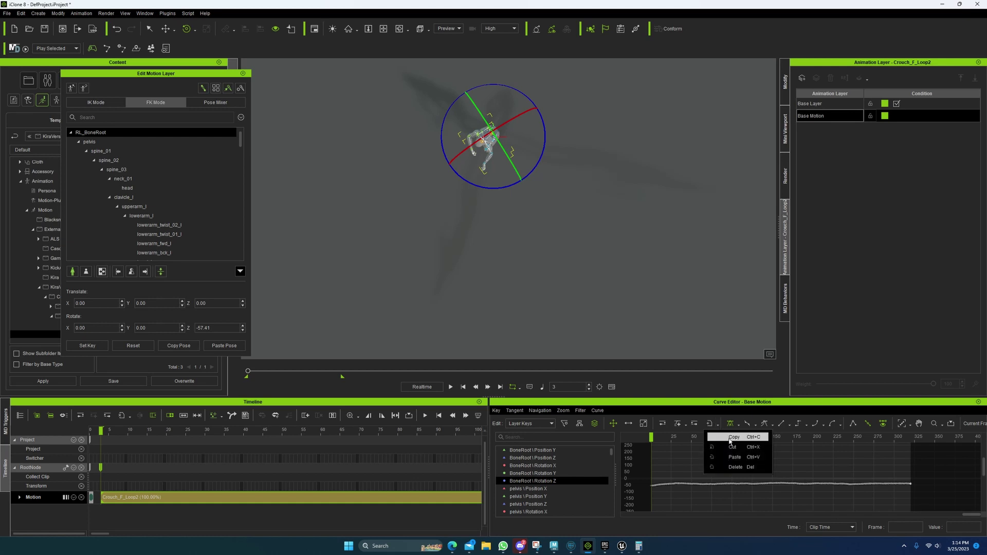
pyautogui.click(729, 438)
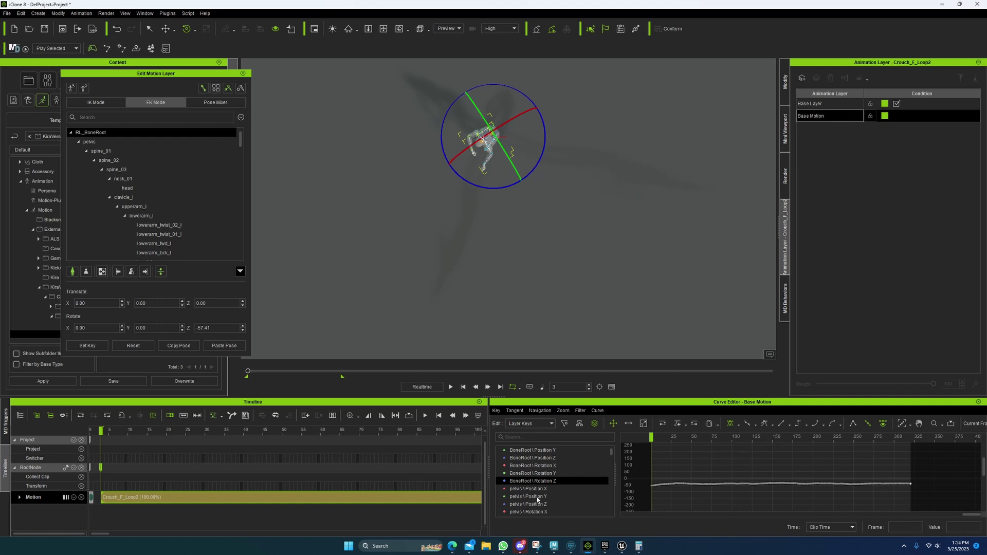
# Paste the copied root rotation keys onto the pelvis Rotation Z curve in the Base Layer
pyautogui.click(817, 105)
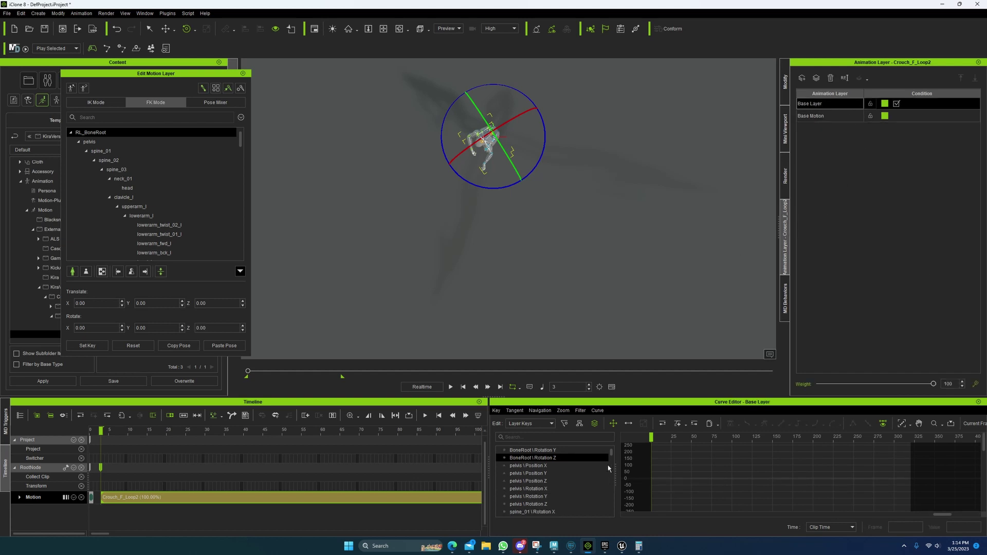
pyautogui.click(534, 504)
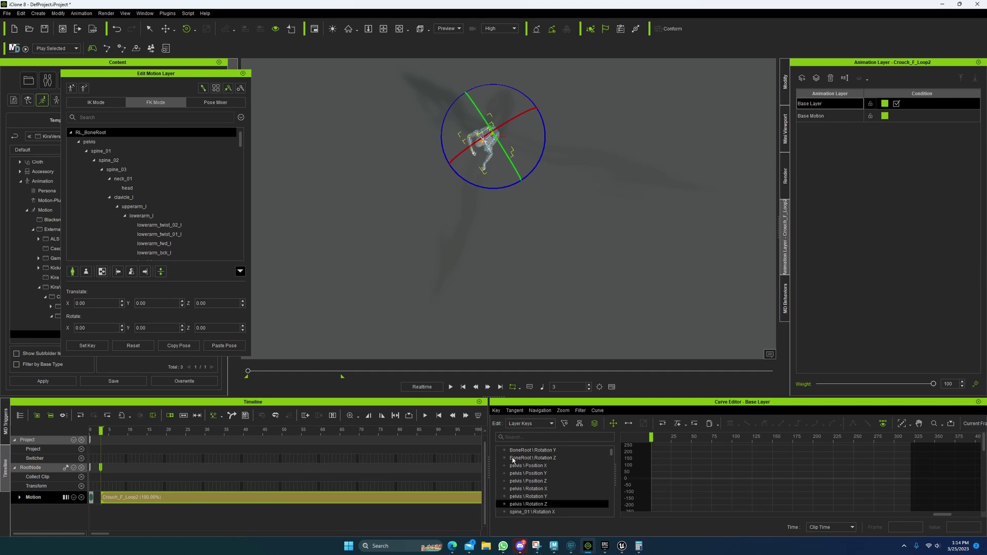
pyautogui.click(811, 116)
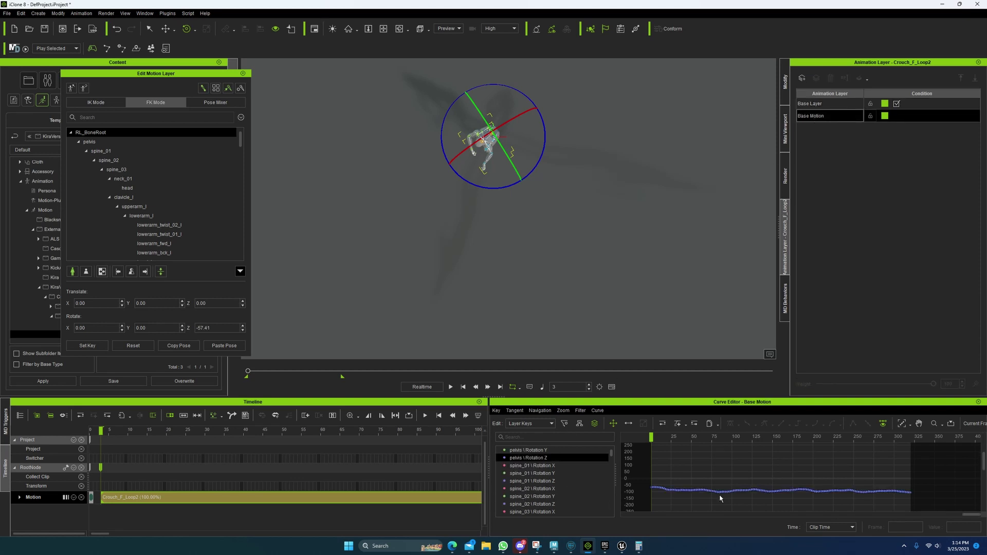
pyautogui.rightClick(756, 493)
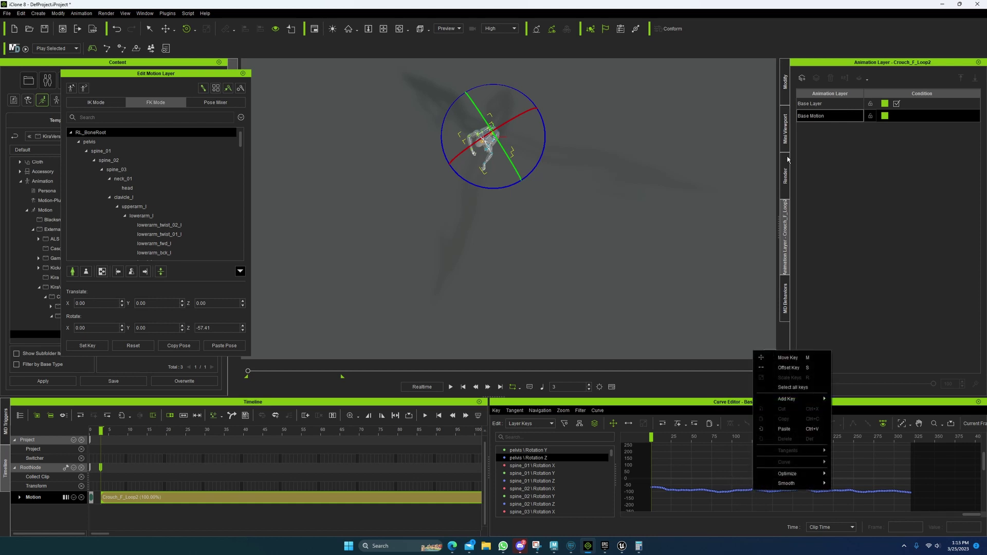
pyautogui.click(811, 104)
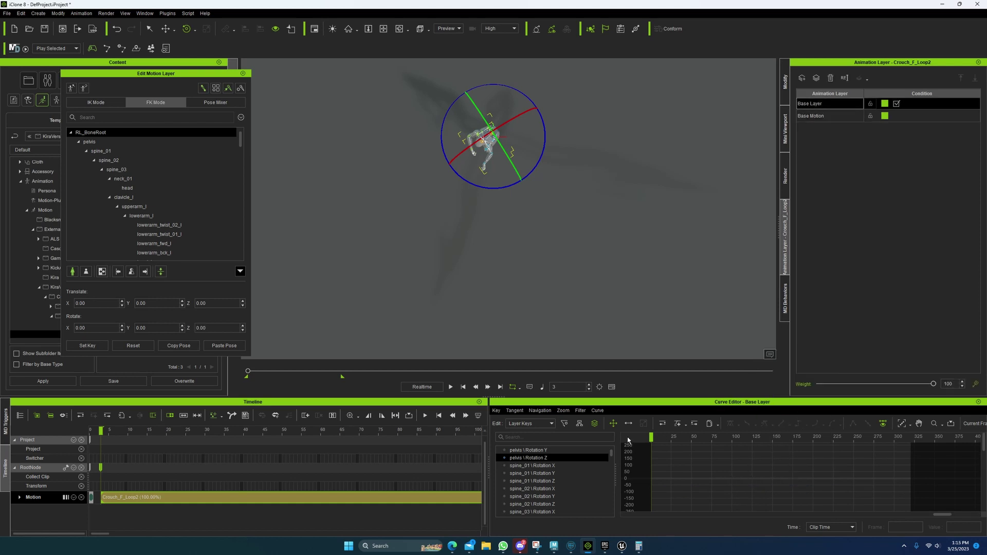
pyautogui.click(718, 426)
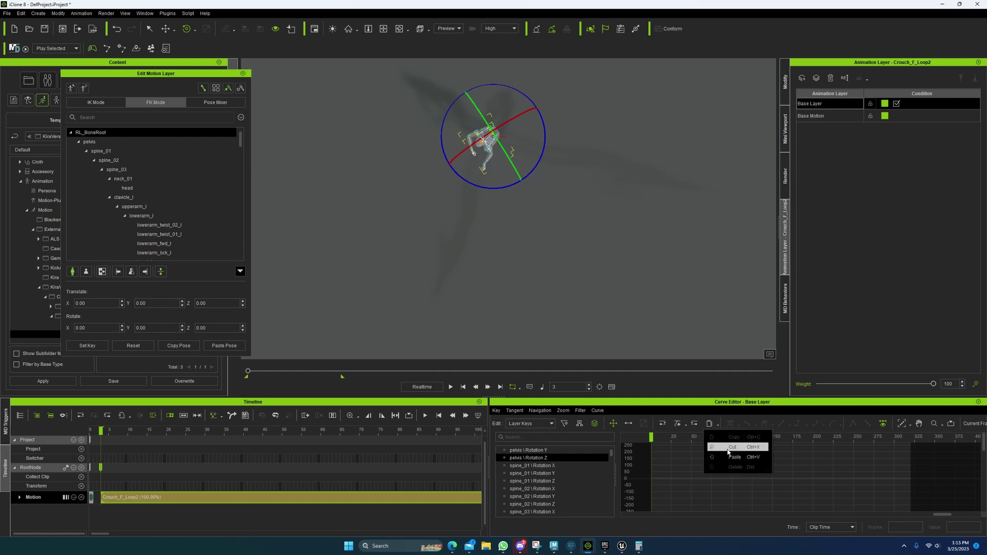
pyautogui.click(733, 456)
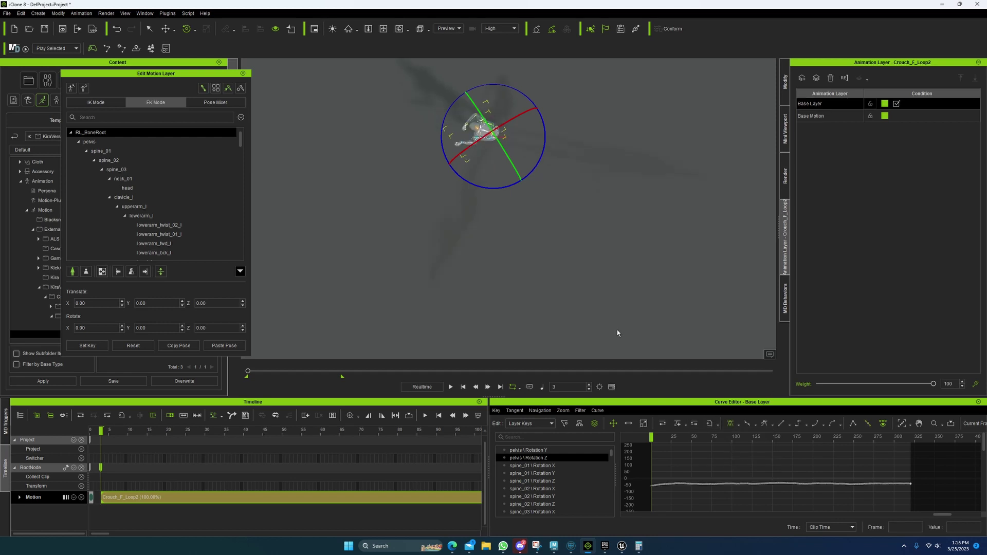
# Set all BoneRoot Rotation Z keys in the Base Motion layer to 0
pyautogui.click(821, 117)
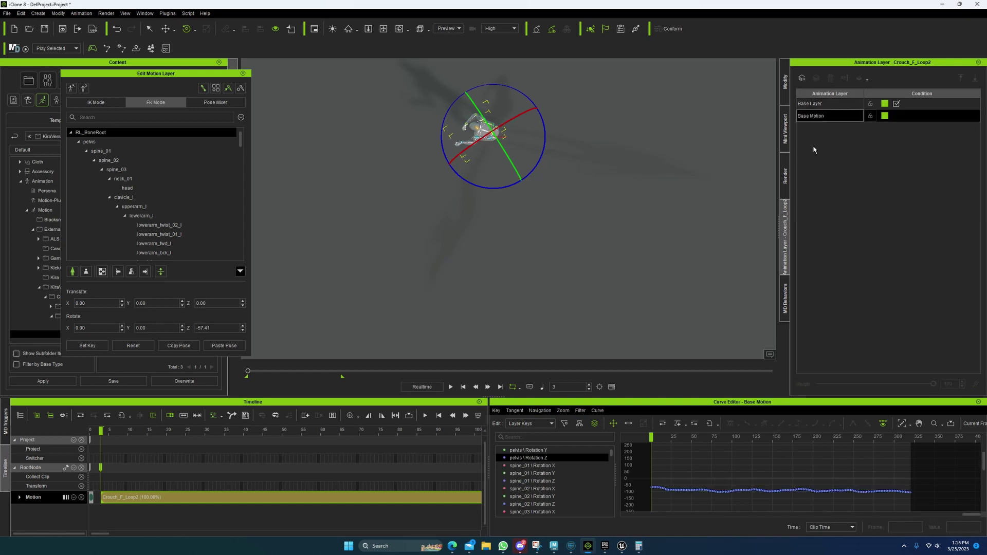
pyautogui.scroll(2, 536, 468)
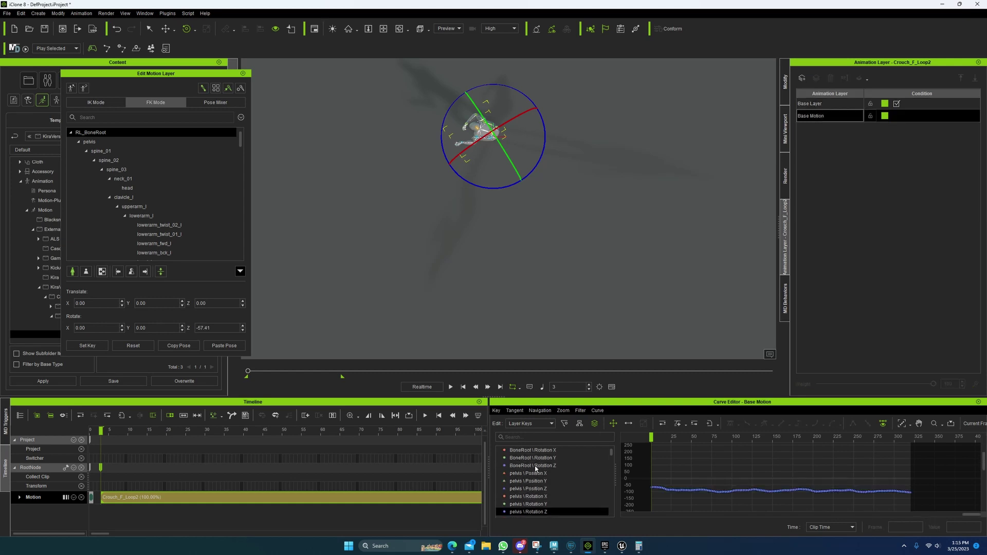
pyautogui.click(535, 466)
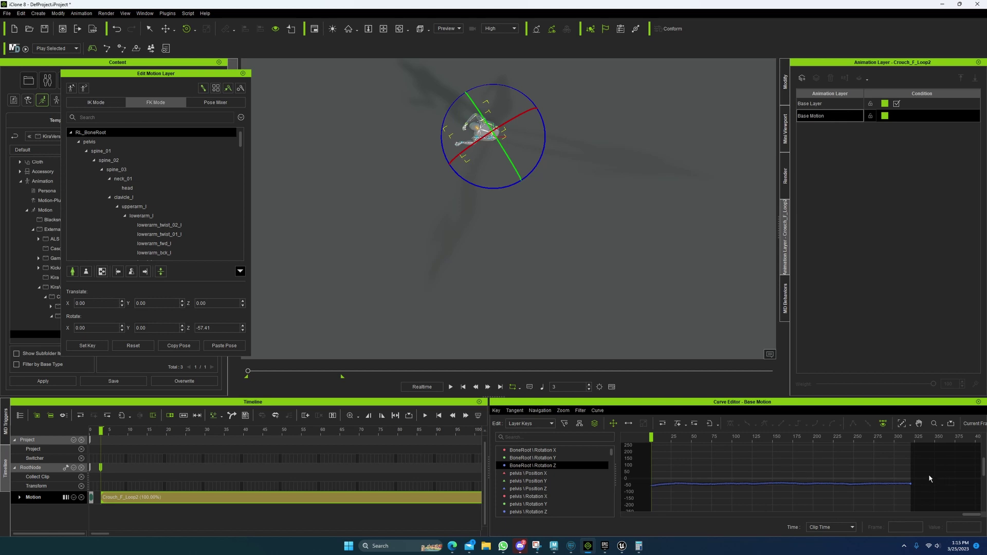
pyautogui.moveTo(931, 476); pyautogui.dragTo(644, 504)
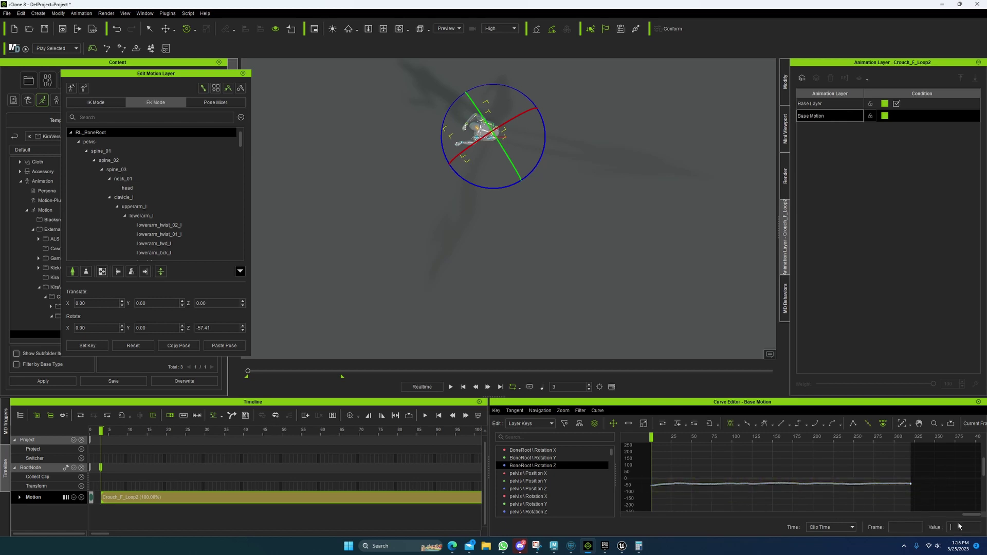
pyautogui.press('Return')
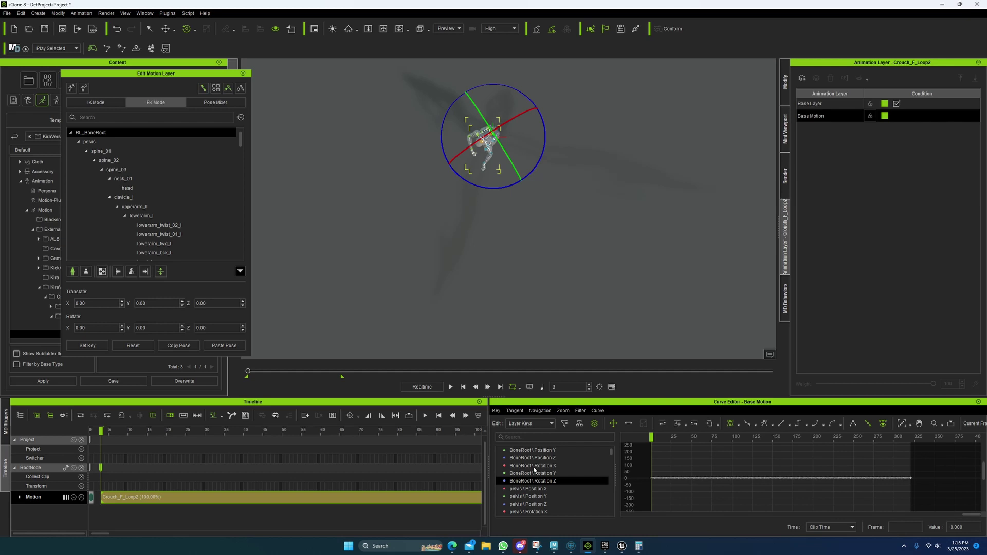
# Copy all keys of the BoneRoot Position X curve from the Base Motion layer
pyautogui.scroll(1, 534, 469)
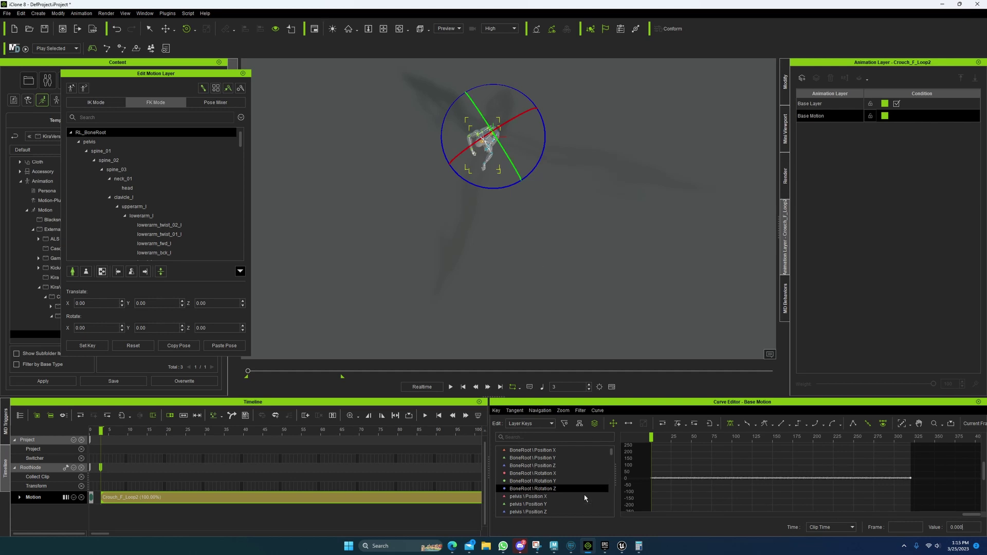
pyautogui.scroll(1, 536, 486)
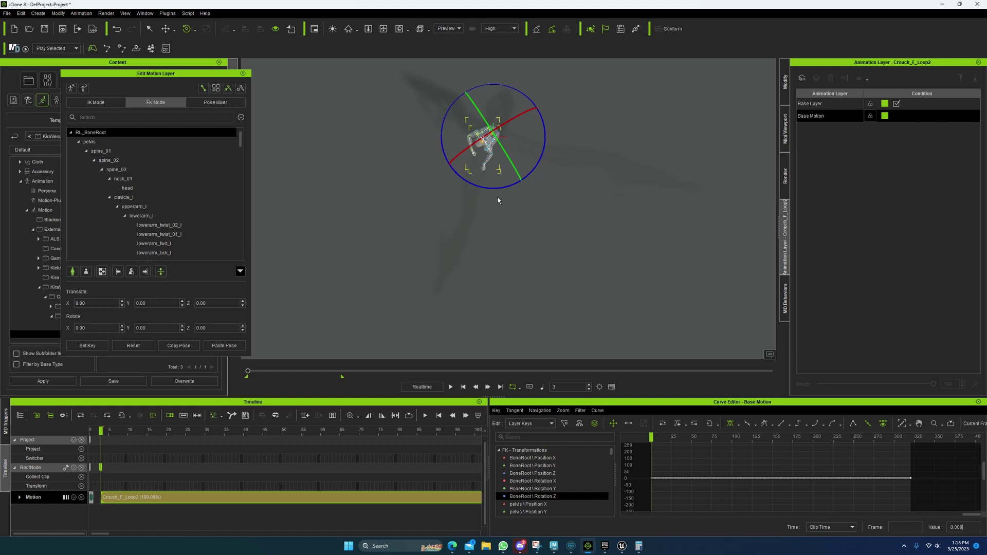
pyautogui.click(544, 457)
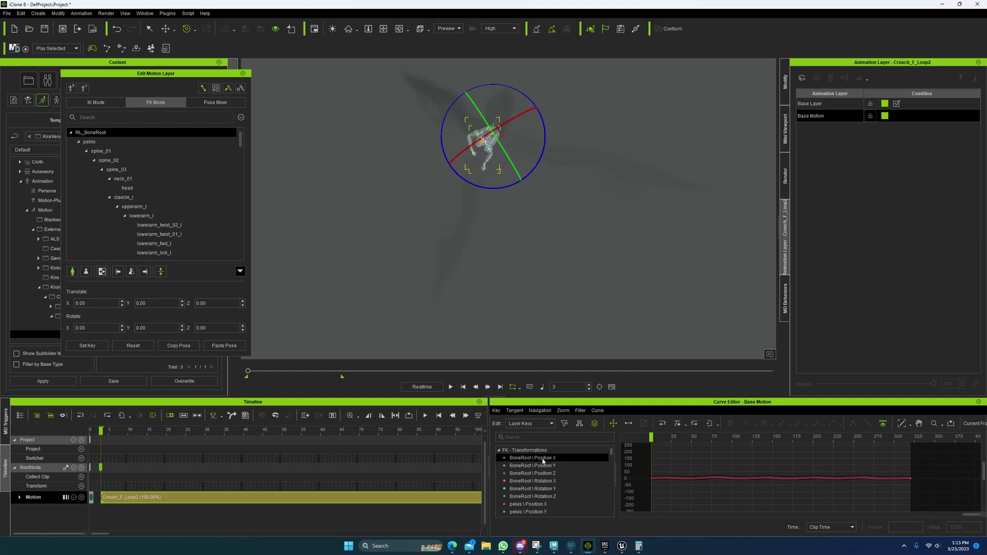
pyautogui.press('w')
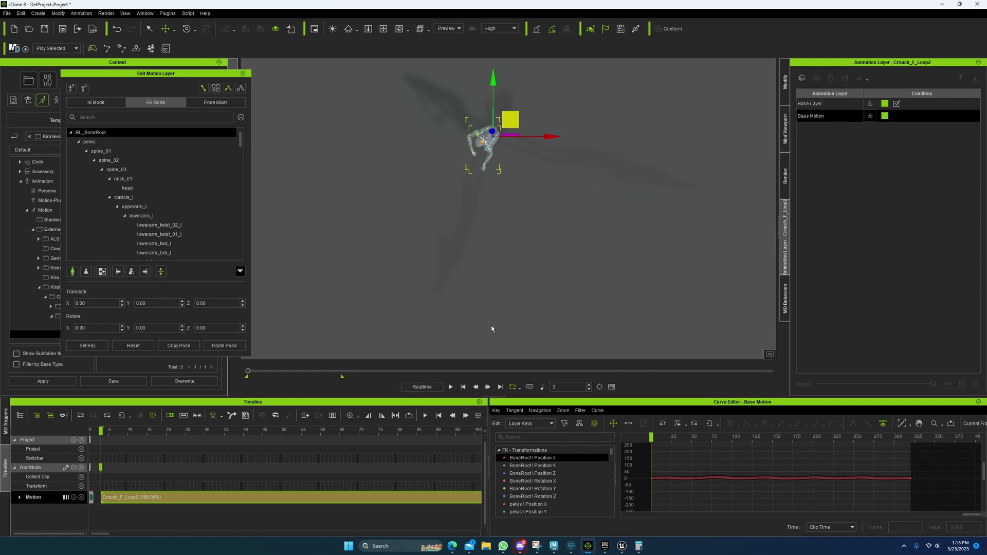
pyautogui.moveTo(934, 466); pyautogui.dragTo(644, 495)
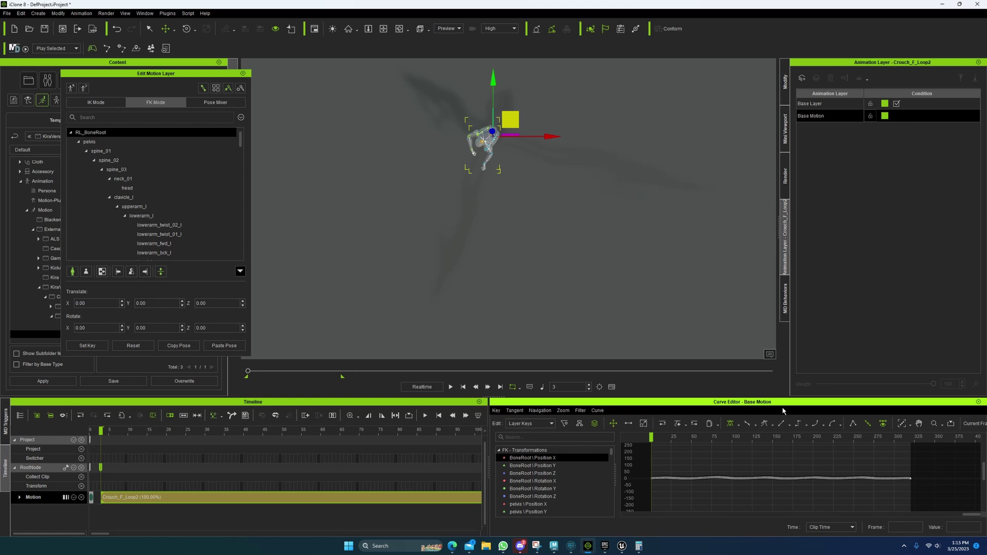
# Paste the copied root position keys onto the pelvis Position X curve in the Base Layer
pyautogui.click(828, 105)
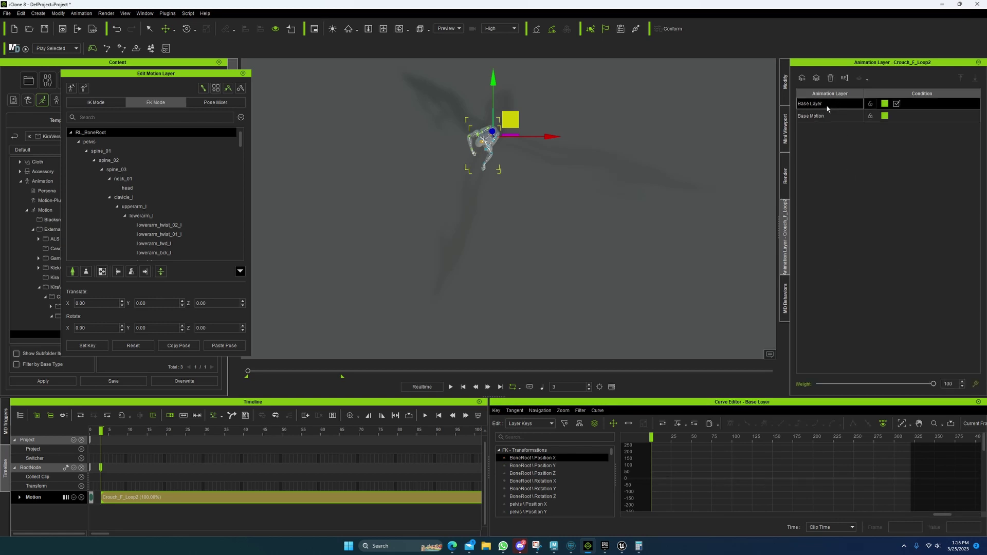
pyautogui.click(539, 505)
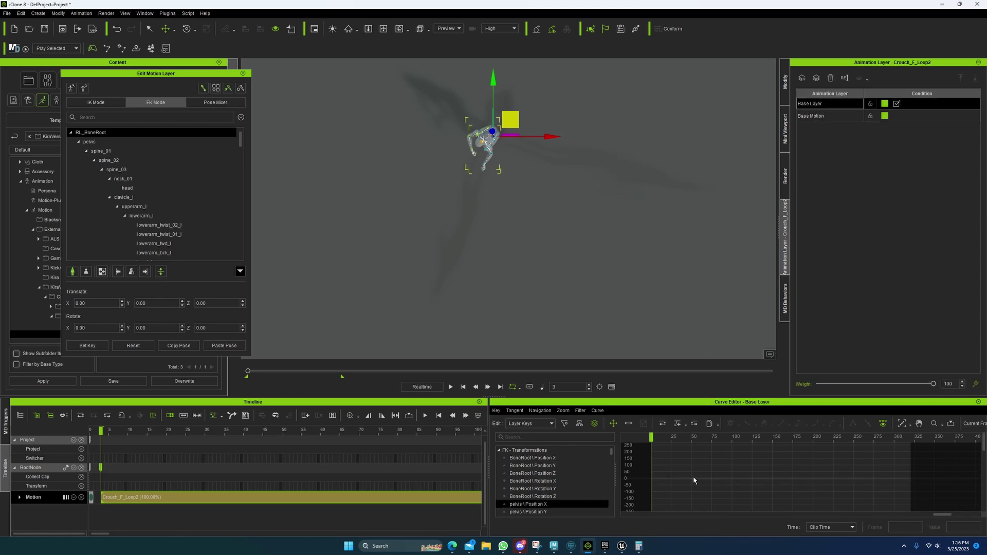
pyautogui.click(717, 423)
pyautogui.click(727, 457)
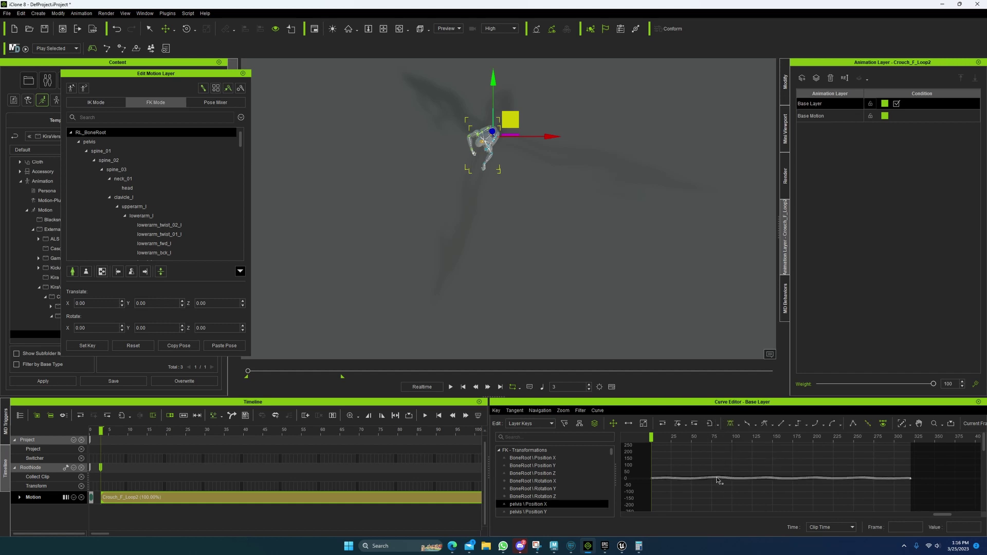
# Set all BoneRoot Position X keys in the Base Motion layer to 0
pyautogui.click(824, 117)
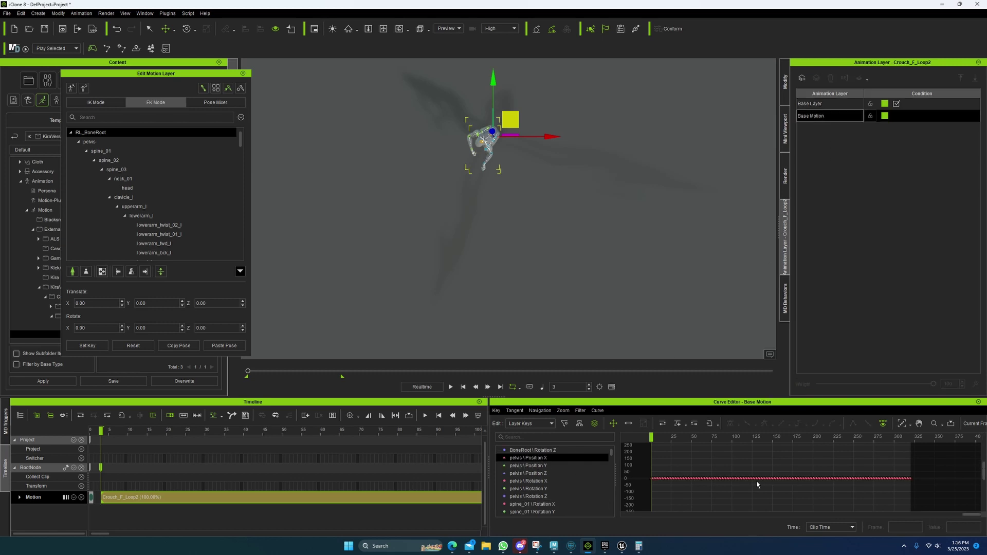
pyautogui.scroll(2, 532, 465)
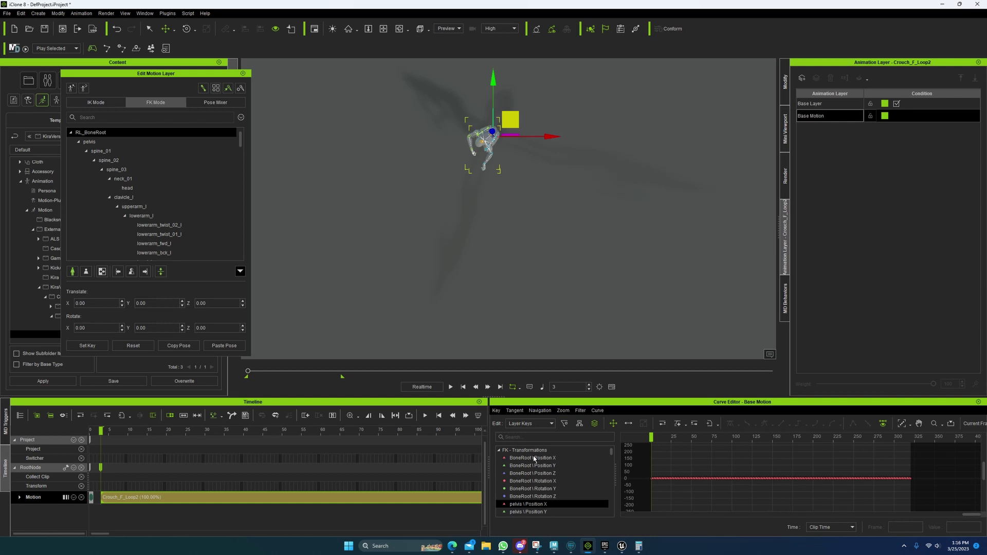
pyautogui.click(535, 459)
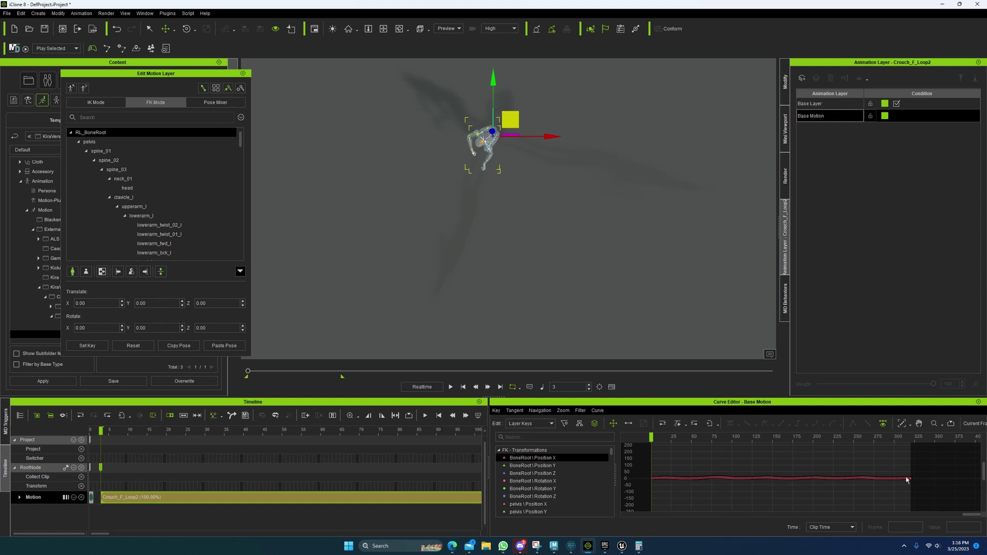
pyautogui.moveTo(912, 467); pyautogui.dragTo(688, 502)
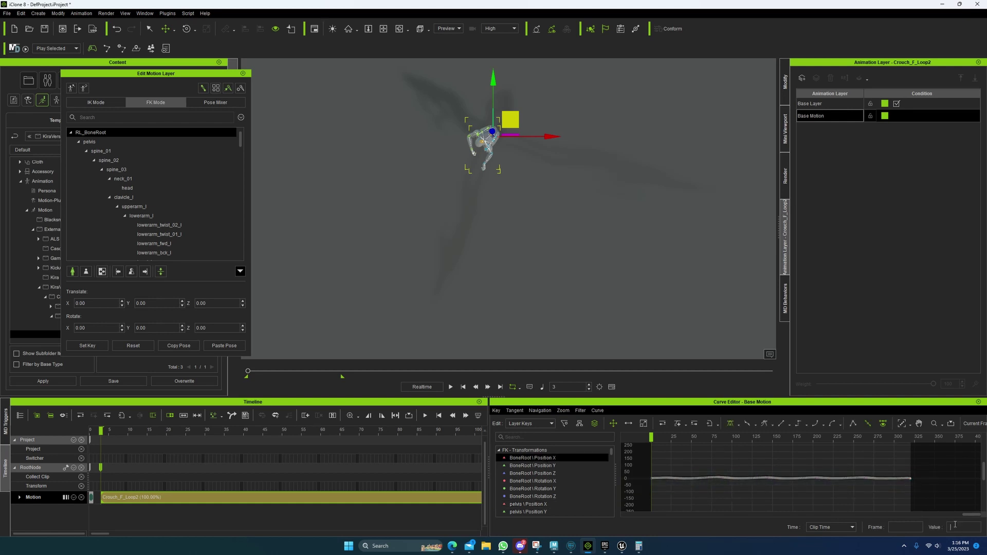
pyautogui.press('Return')
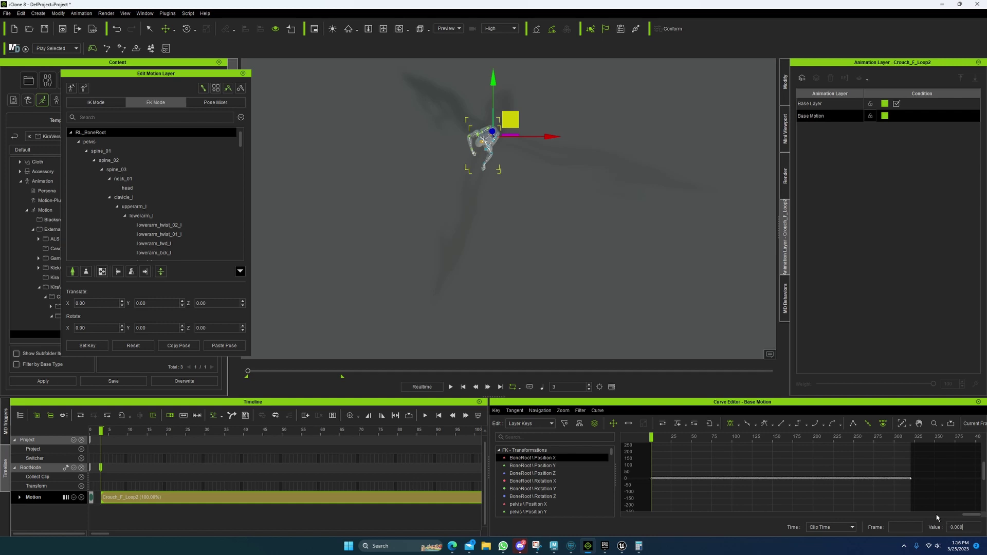
# Check the BoneRoot Position Y, Position Z, Rotation X and Rotation Y curves in the Base Motion layer for remaining motion
pyautogui.click(539, 466)
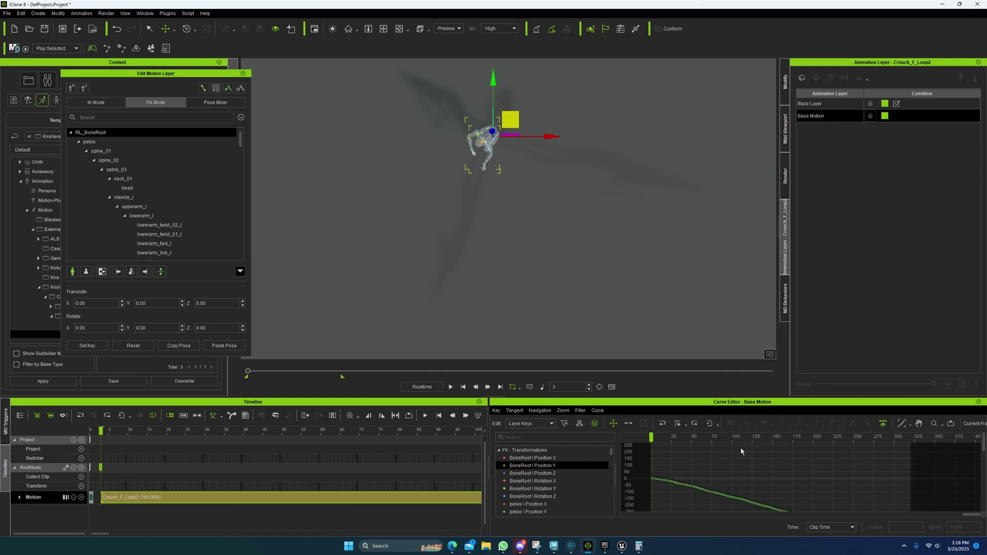
pyautogui.scroll(-3, 741, 451)
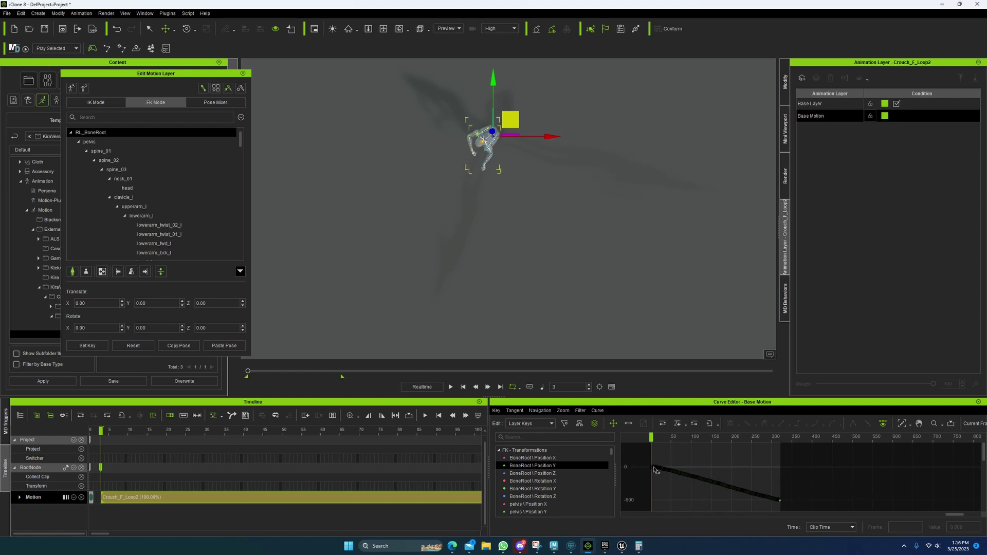
pyautogui.click(533, 473)
pyautogui.click(533, 482)
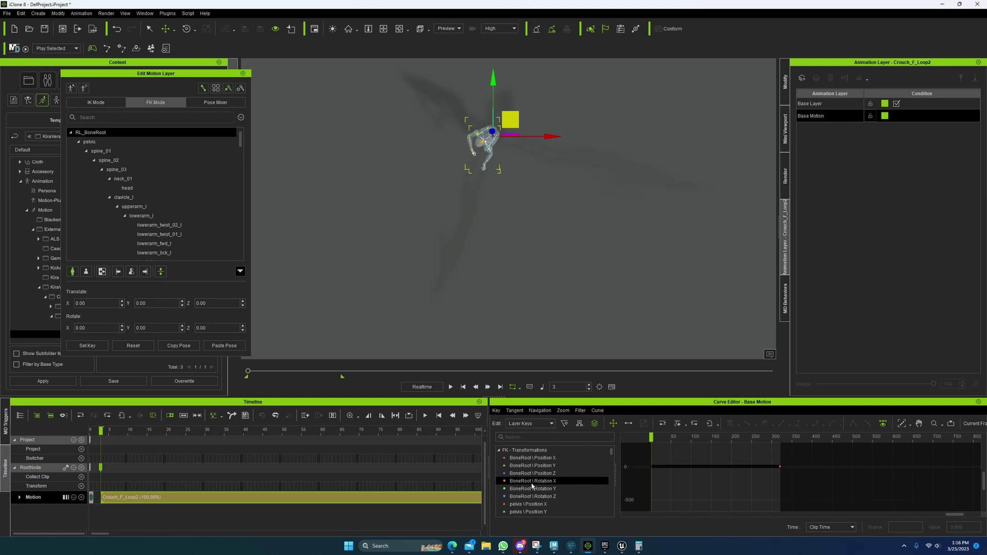
pyautogui.click(535, 489)
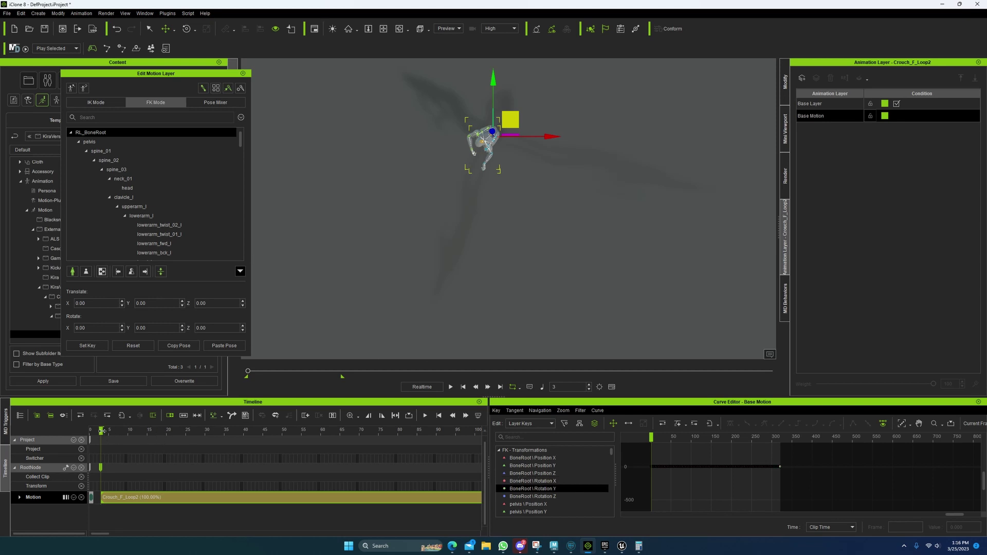
# Scrub through the crouch loop to check the root bone's translation and rotation values over time, with the Base Layer active
pyautogui.moveTo(111, 434); pyautogui.dragTo(294, 436)
pyautogui.moveTo(350, 448); pyautogui.dragTo(362, 436)
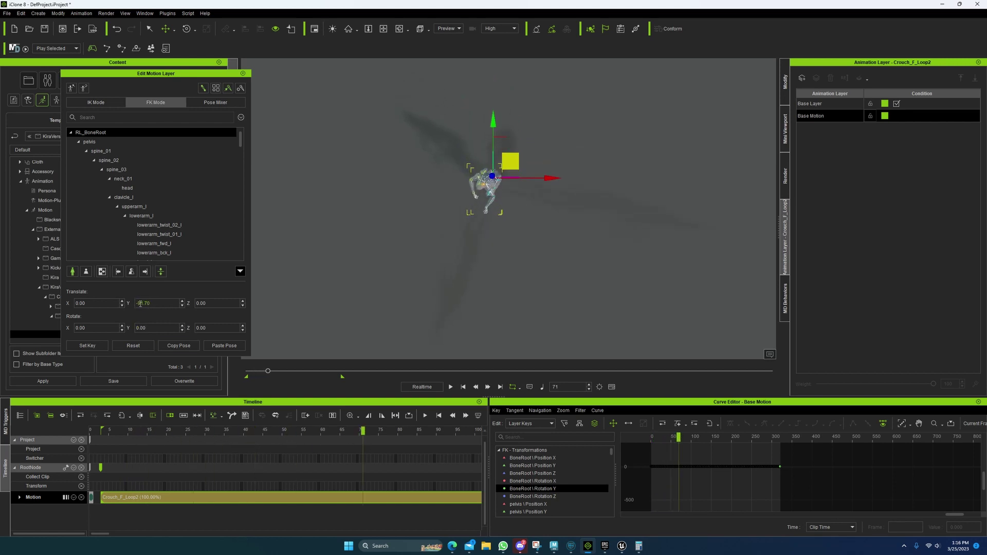
pyautogui.moveTo(363, 435); pyautogui.dragTo(128, 429)
pyautogui.press('space')
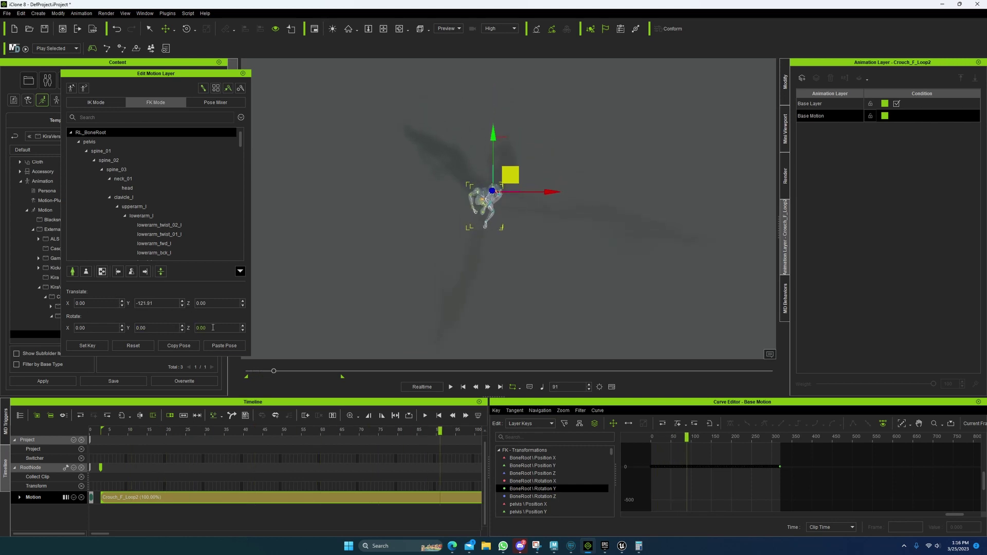
pyautogui.click(818, 104)
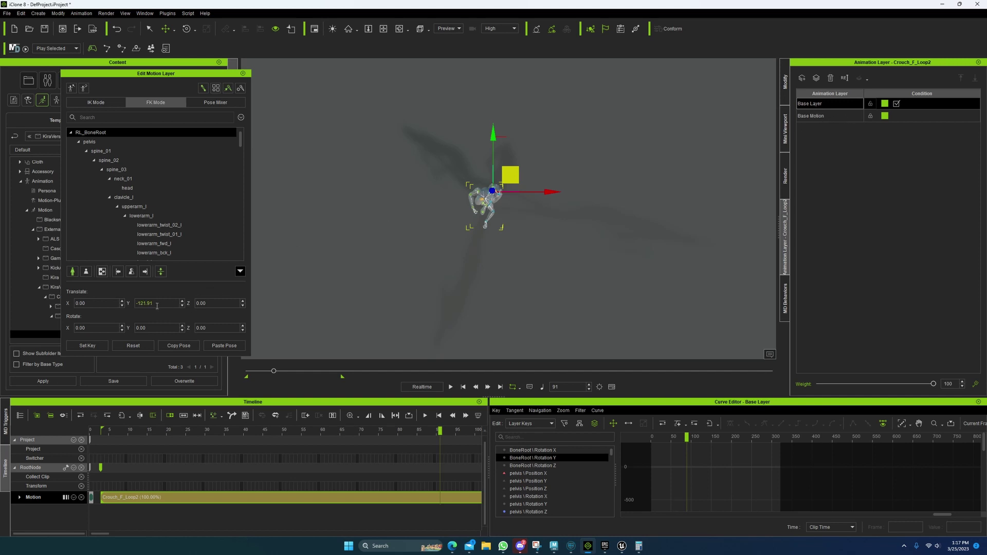
pyautogui.click(215, 303)
pyautogui.moveTo(440, 431); pyautogui.dragTo(333, 434)
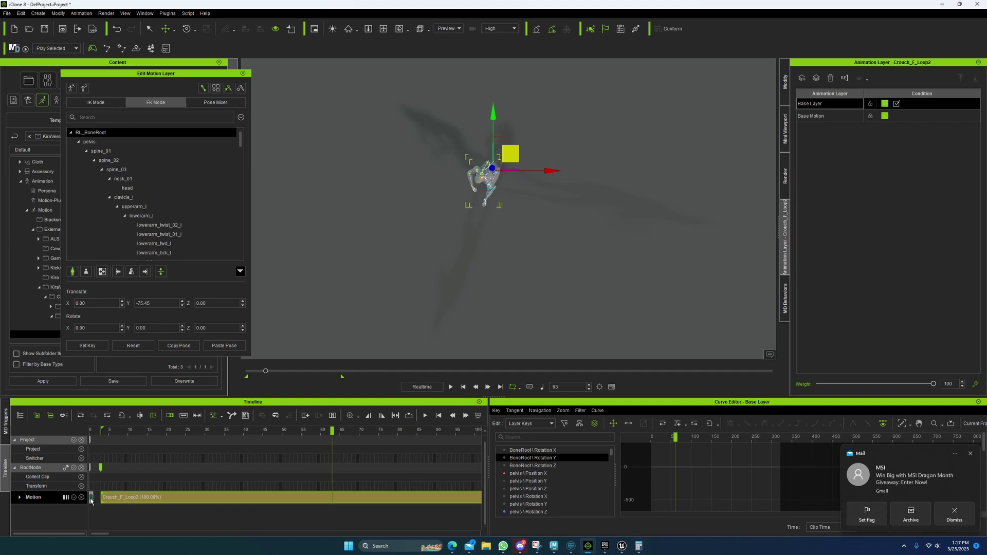
# Compare the default clip's root pose with the crouch loop, scrub the loop to frame 177, and inspect the left foot's IK position
pyautogui.click(91, 499)
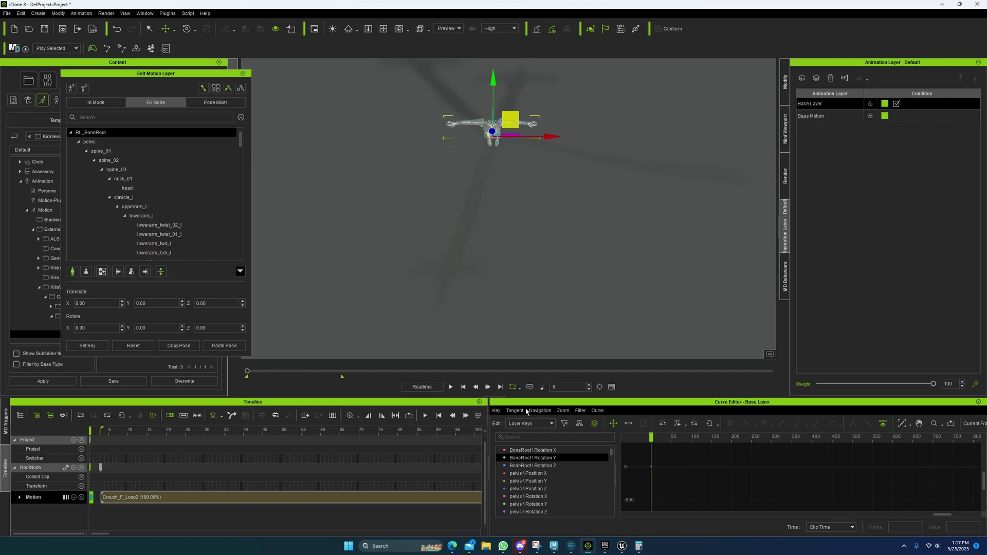
pyautogui.click(819, 117)
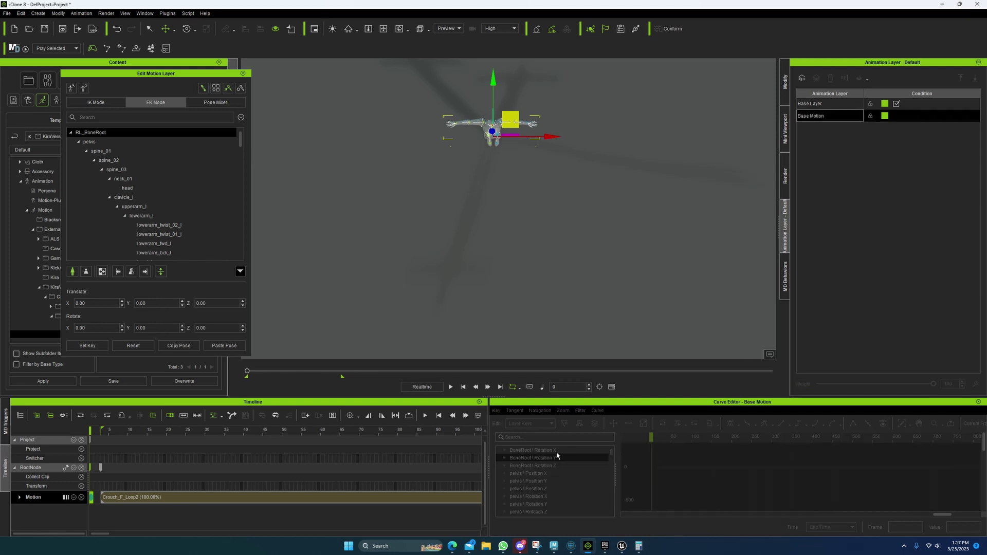
pyautogui.click(143, 498)
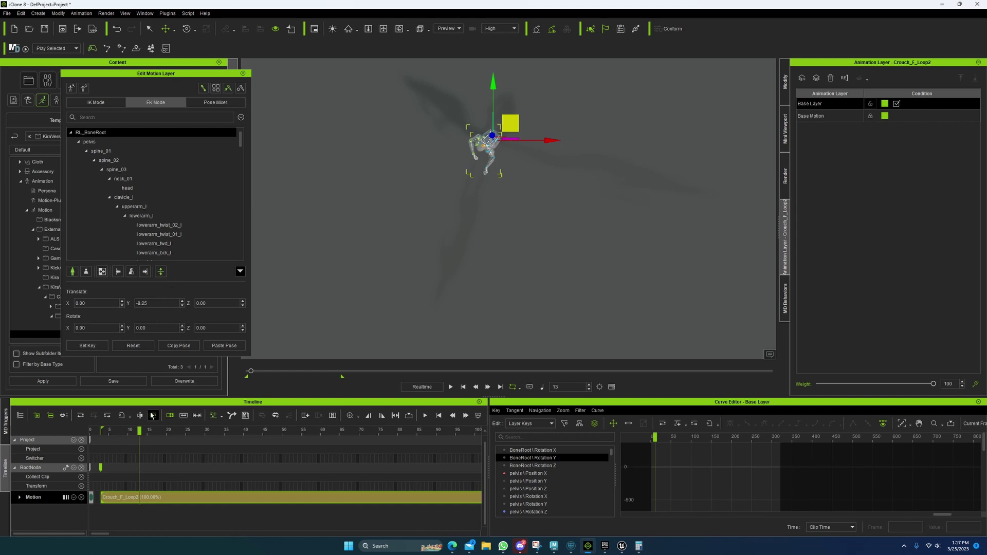
pyautogui.moveTo(139, 432); pyautogui.dragTo(455, 442)
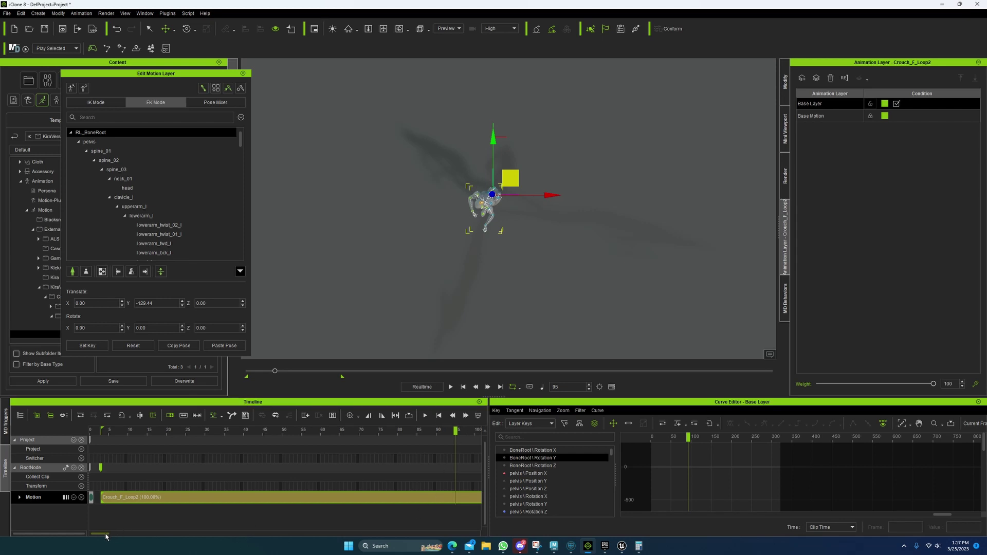
pyautogui.moveTo(103, 534); pyautogui.dragTo(124, 533)
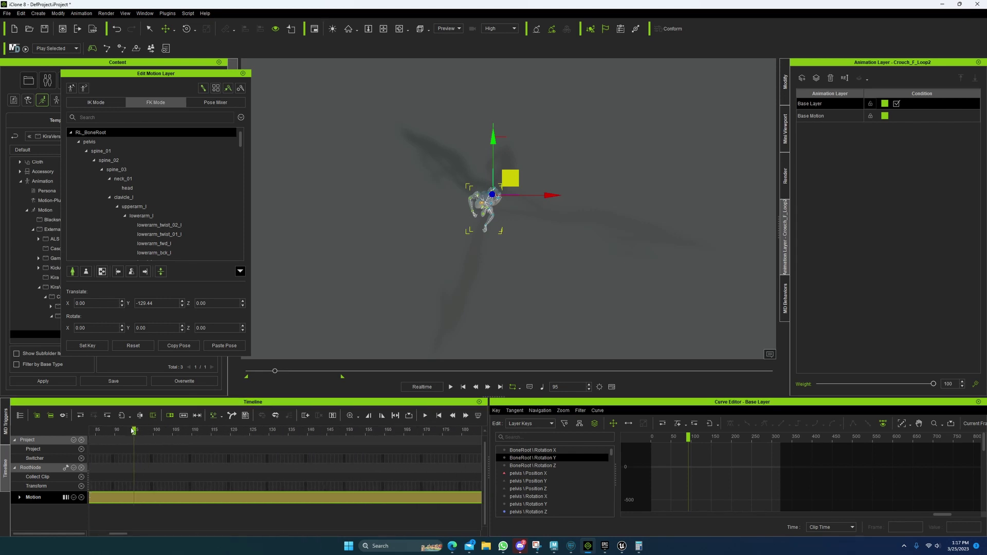
pyautogui.moveTo(135, 431); pyautogui.dragTo(450, 436)
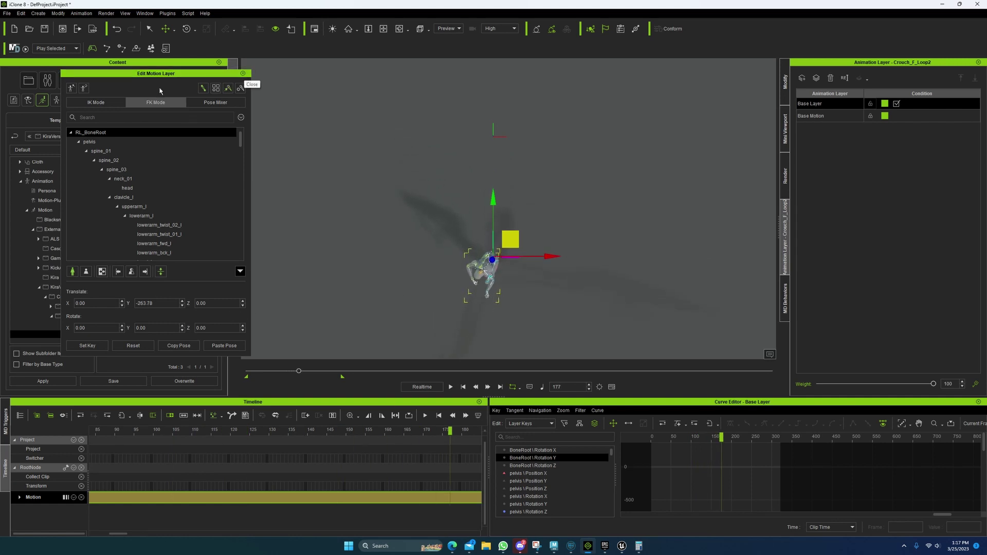
pyautogui.click(99, 104)
pyautogui.click(159, 224)
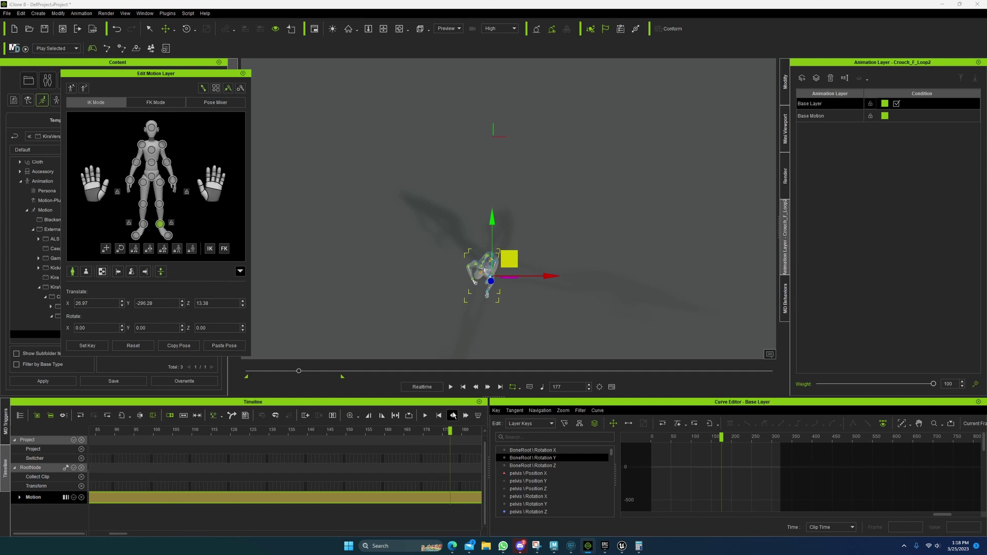
# Return to the loop's start and flatten all layers of the Crouch_F_Loop2 motion clip
pyautogui.click(463, 387)
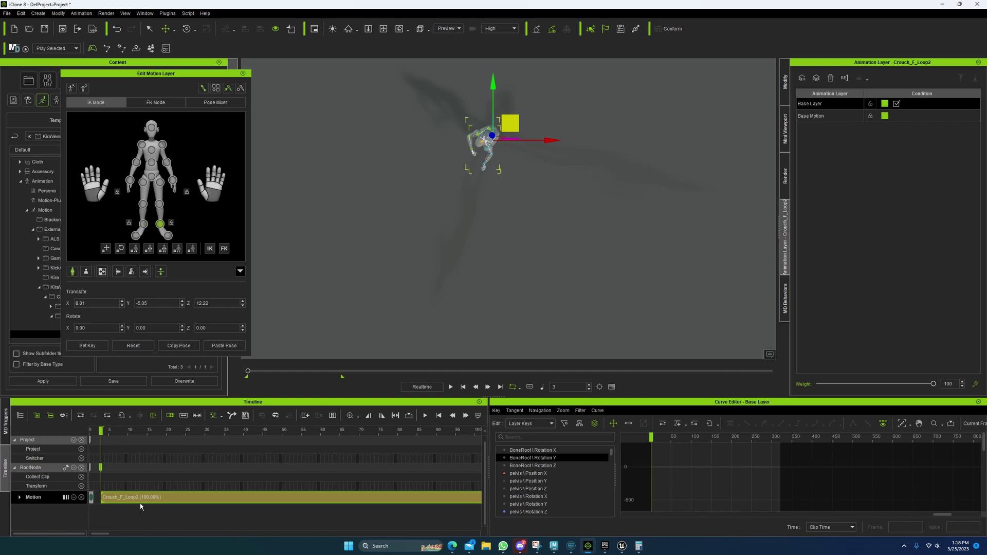
pyautogui.rightClick(118, 501)
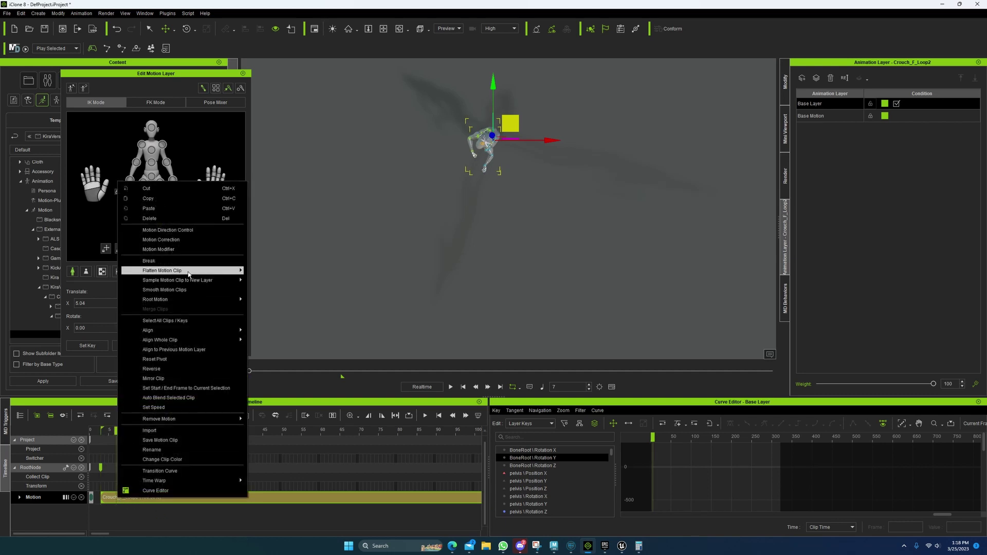
pyautogui.moveTo(210, 273)
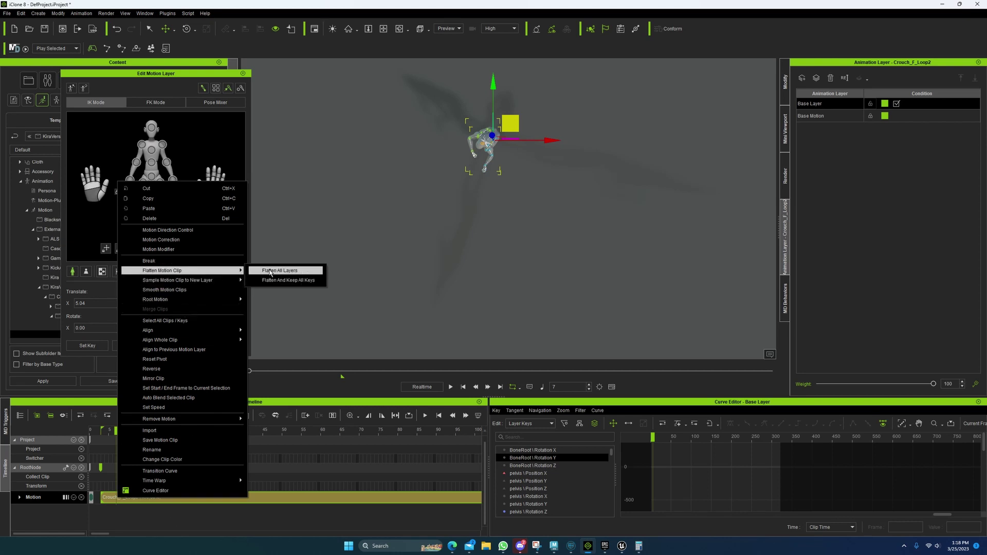
pyautogui.click(270, 272)
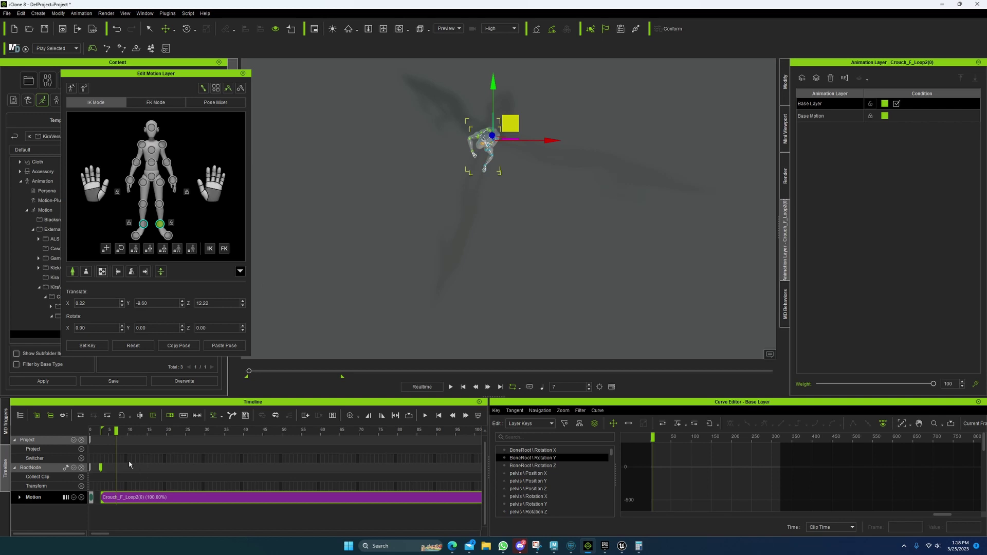
# Inspect the RL_BoneRoot transform values in FK mode while scrubbing through the flattened clip
pyautogui.moveTo(116, 432); pyautogui.dragTo(101, 432)
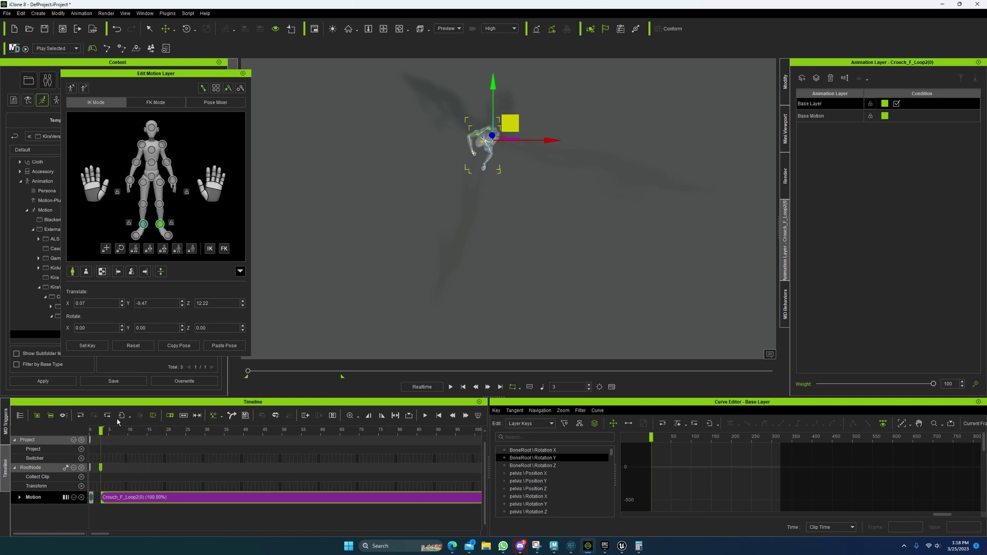
pyautogui.moveTo(476, 254); pyautogui.dragTo(483, 203, button='middle')
pyautogui.moveTo(483, 202); pyautogui.dragTo(461, 252, button='right')
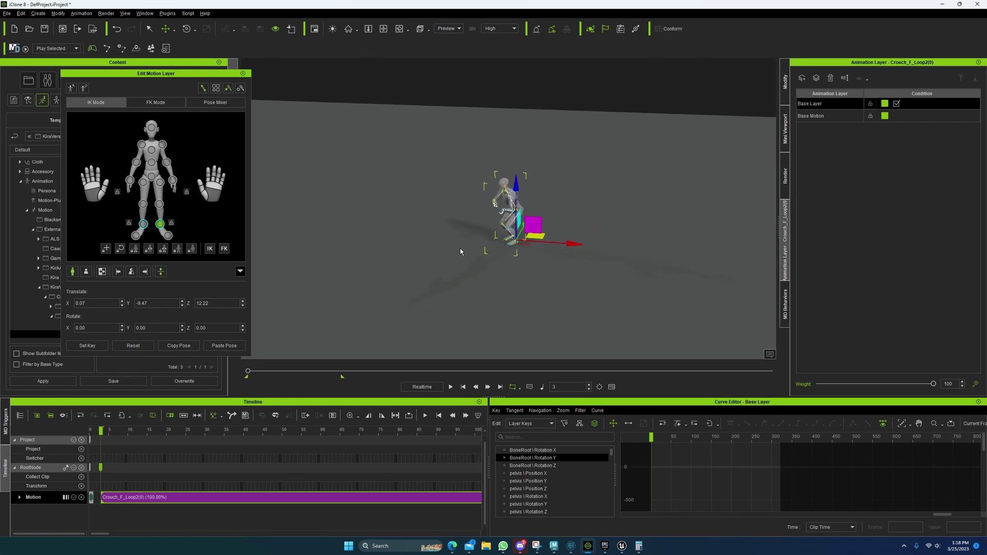
pyautogui.click(154, 105)
pyautogui.scroll(20, 134, 139)
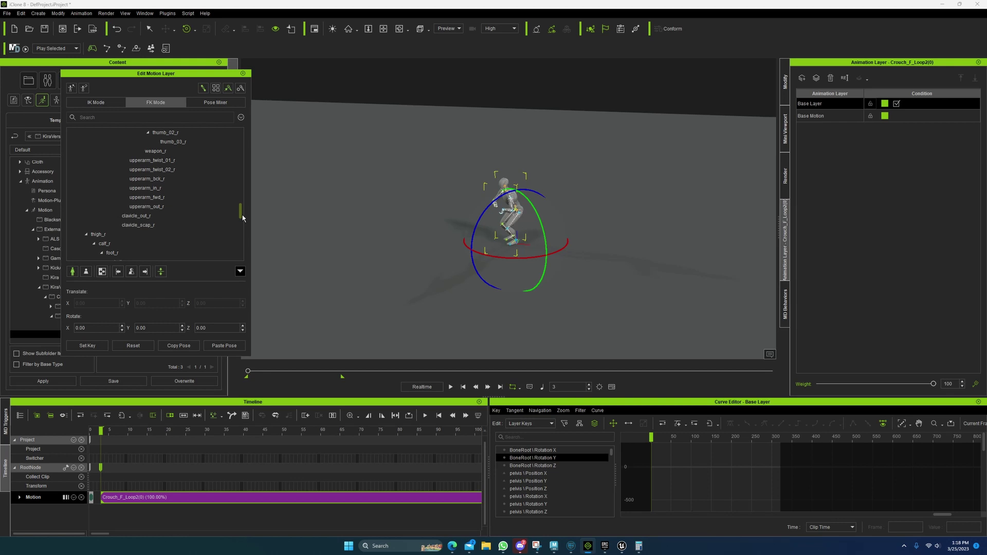
pyautogui.click(135, 136)
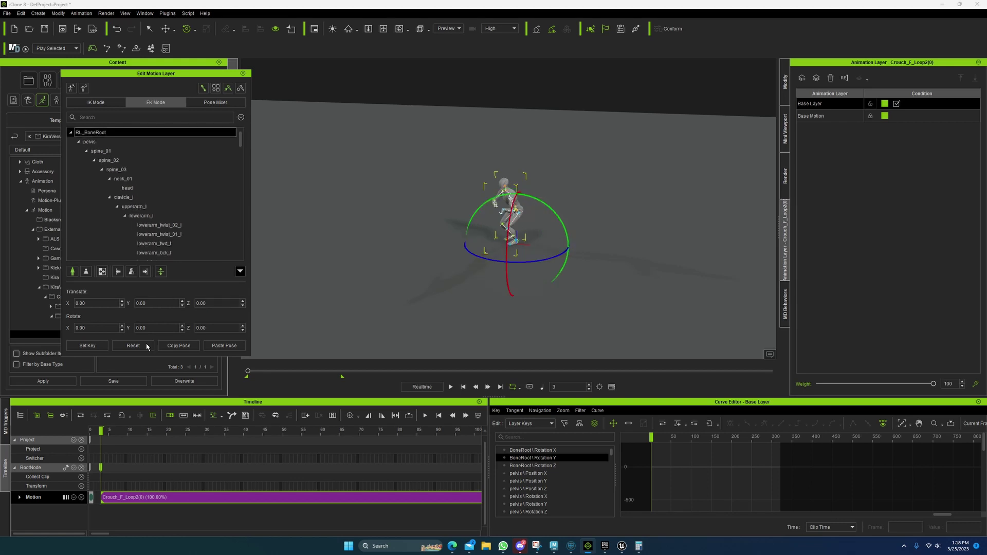
pyautogui.moveTo(103, 431); pyautogui.dragTo(340, 431)
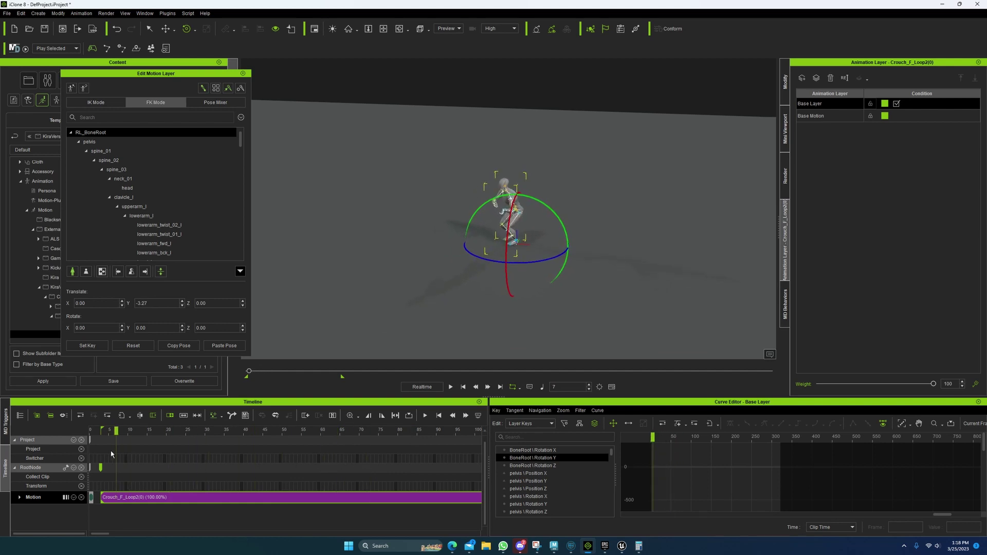
# Close motion layer editing and overwrite the saved Crouch_F_Loop2 motion in the Take2 folder with the flattened clip
pyautogui.click(243, 74)
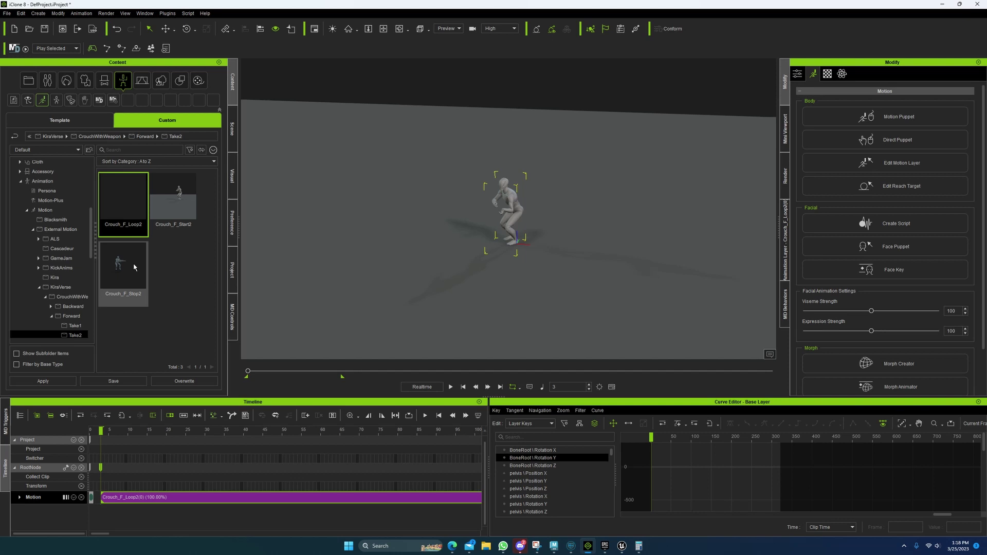
pyautogui.click(168, 381)
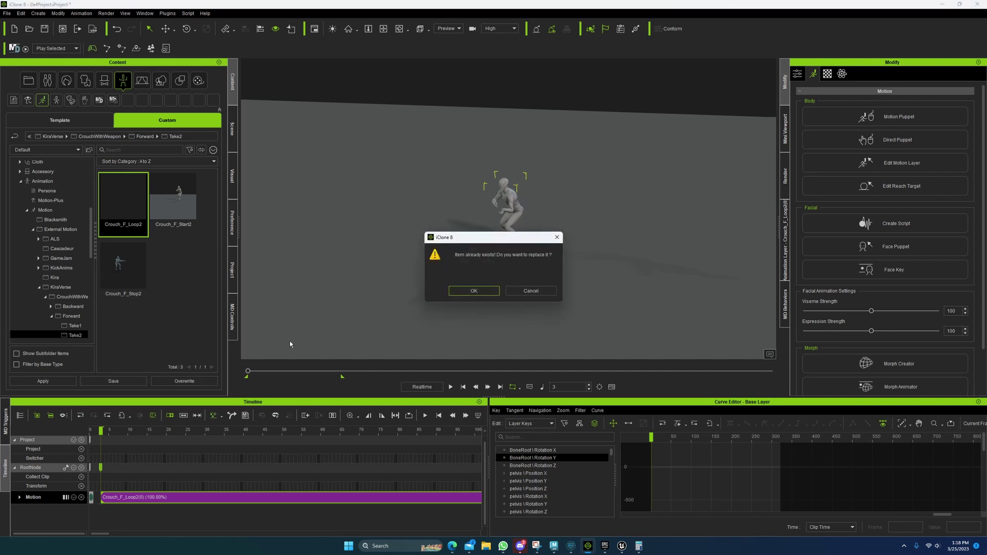
pyautogui.click(463, 291)
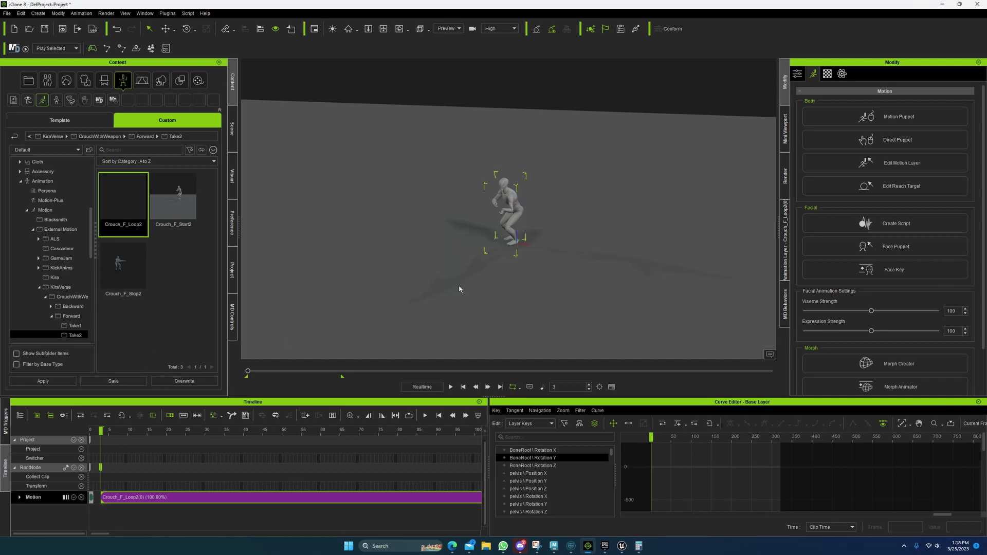
# Play back the flattened crouch loop from its first frame to review the movement up close
pyautogui.keyDown('alt'); pyautogui.moveTo(444, 276); pyautogui.dragTo(591, 271); pyautogui.keyUp('alt')
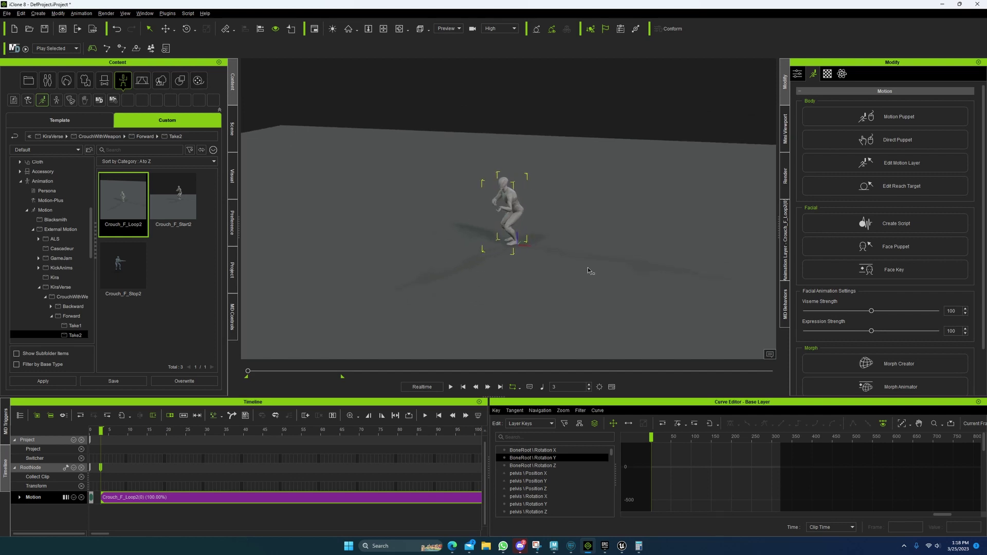
pyautogui.keyDown('alt'); pyautogui.moveTo(545, 270); pyautogui.dragTo(536, 245, button='right'); pyautogui.keyUp('alt')
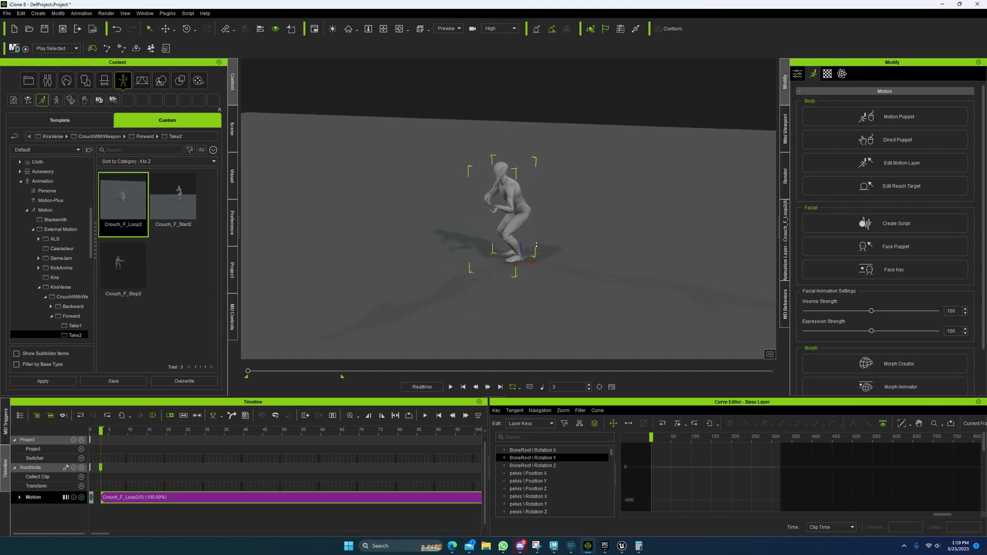
pyautogui.click(450, 388)
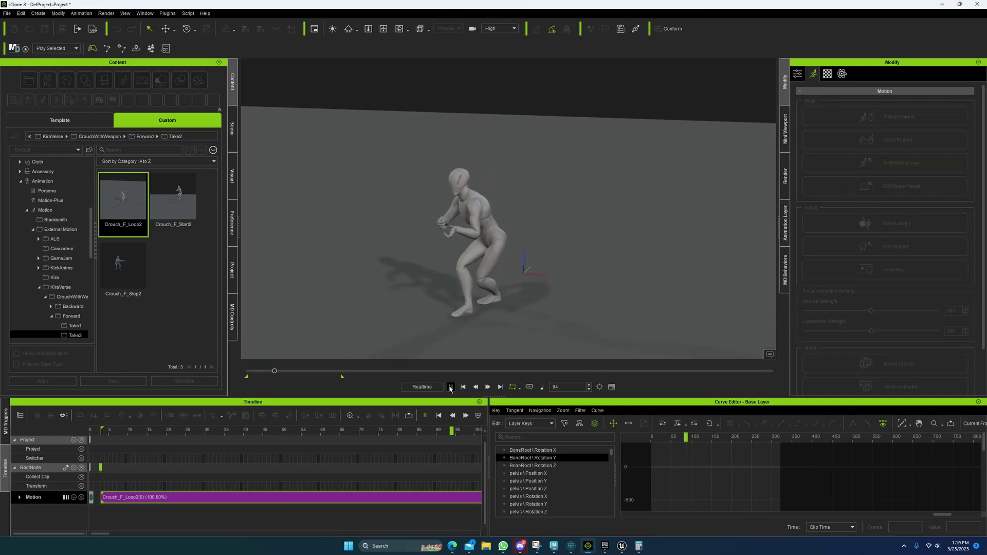
pyautogui.click(451, 388)
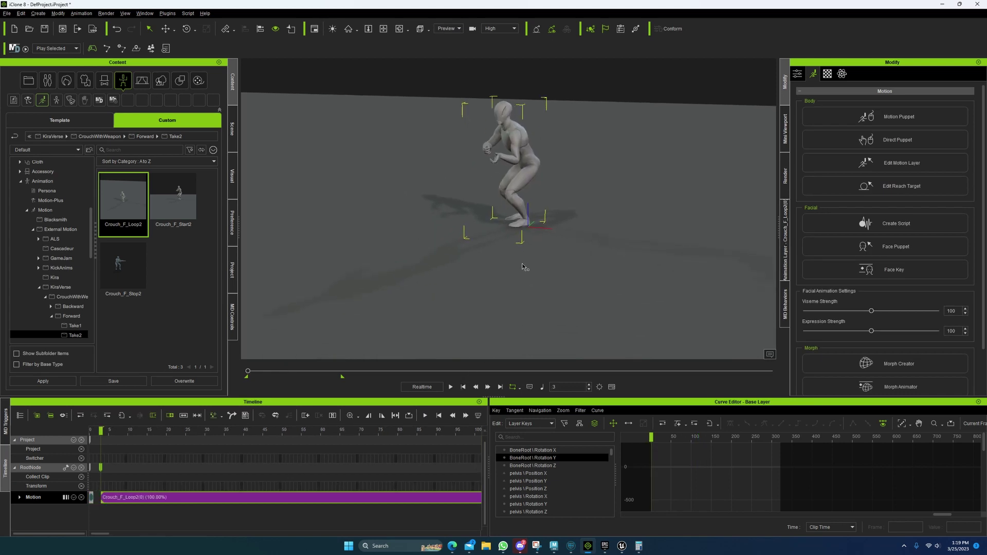
# Examine the character's feet relative to its root pivot at the loop's start frame from several angles
pyautogui.scroll(-3, 519, 257)
pyautogui.moveTo(496, 217)
pyautogui.keyDown('alt'); pyautogui.mouseDown()
pyautogui.moveTo(411, 219)
pyautogui.moveTo(545, 226)
pyautogui.moveTo(514, 215)
pyautogui.mouseUp(); pyautogui.keyUp('alt')
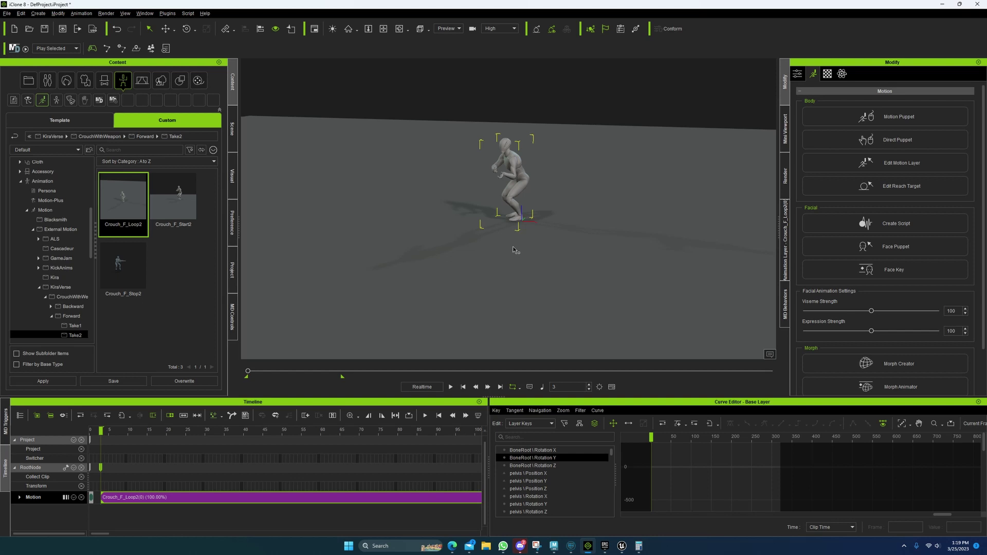
pyautogui.moveTo(515, 250); pyautogui.dragTo(541, 248, button='right')
pyautogui.scroll(5, 599, 289)
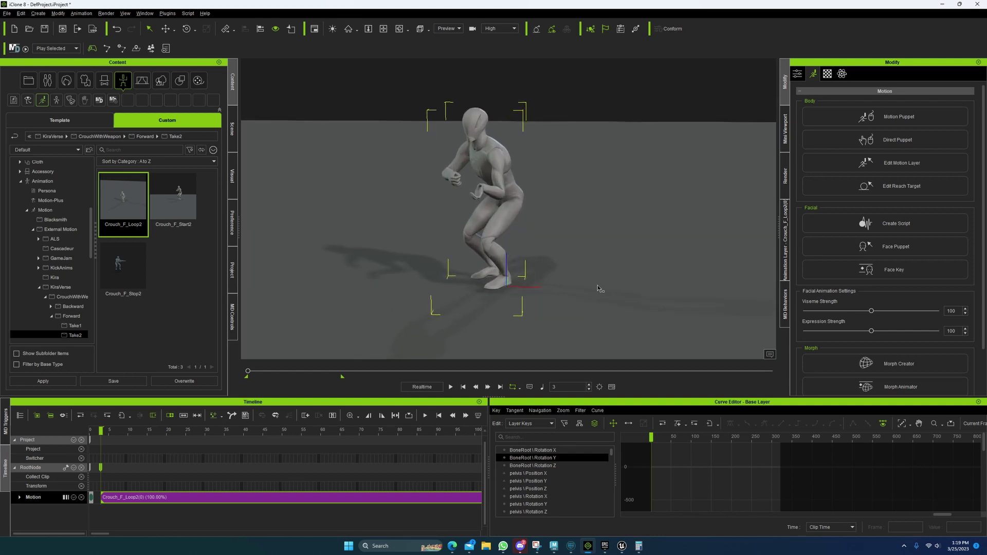
pyautogui.moveTo(599, 289); pyautogui.dragTo(516, 297, button='right')
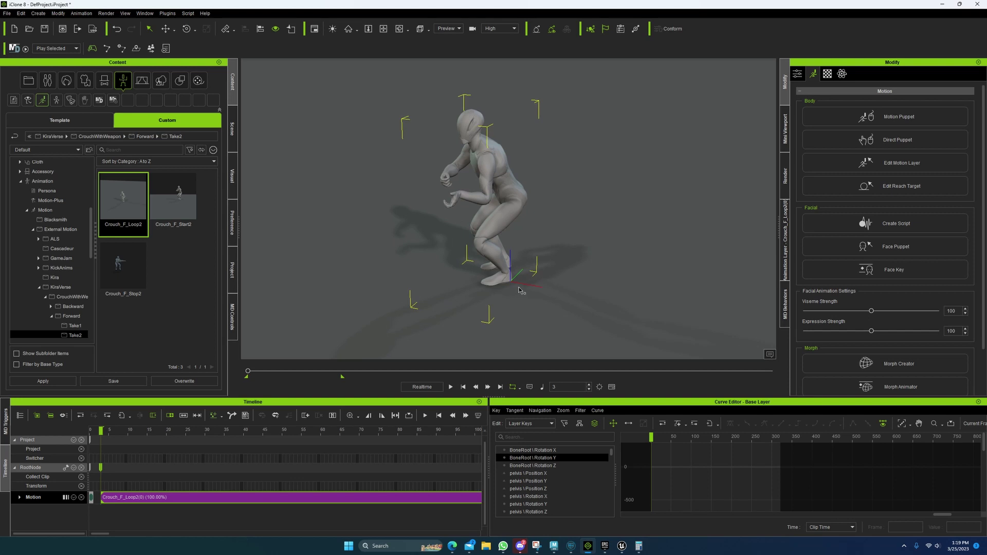
pyautogui.moveTo(516, 305); pyautogui.dragTo(621, 289, button='right')
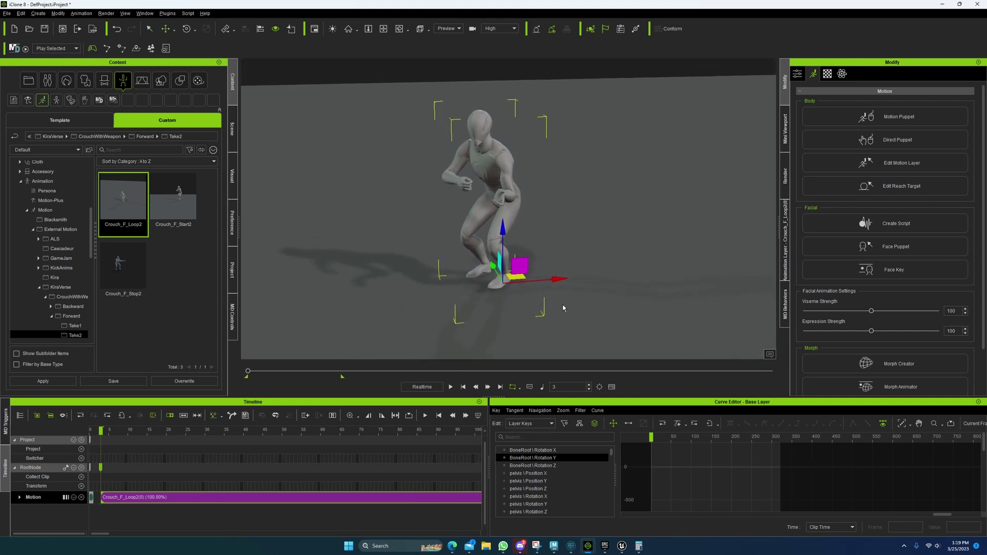
pyautogui.moveTo(560, 334); pyautogui.dragTo(511, 315, button='right')
pyautogui.moveTo(511, 316); pyautogui.dragTo(501, 278, button='middle')
pyautogui.moveTo(500, 278); pyautogui.dragTo(487, 189, button='right')
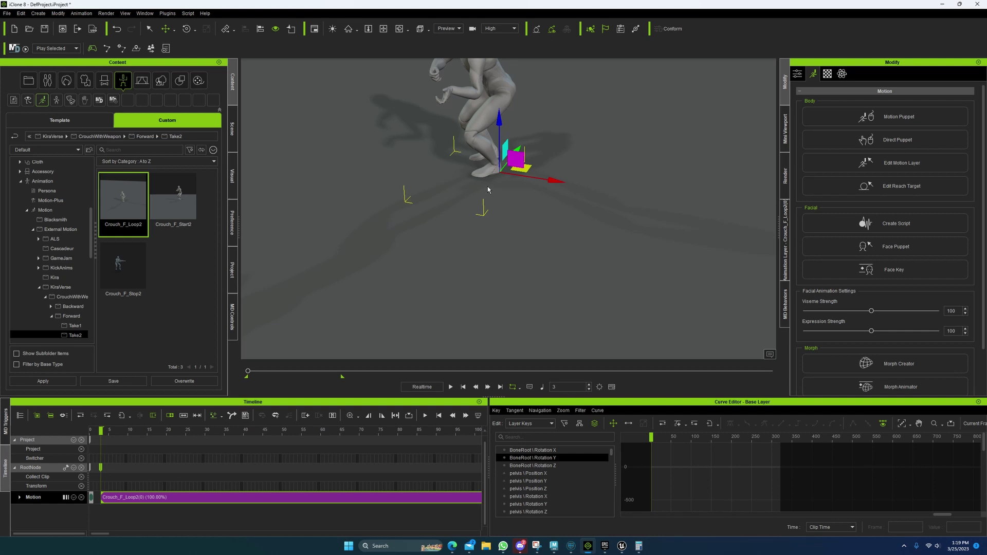